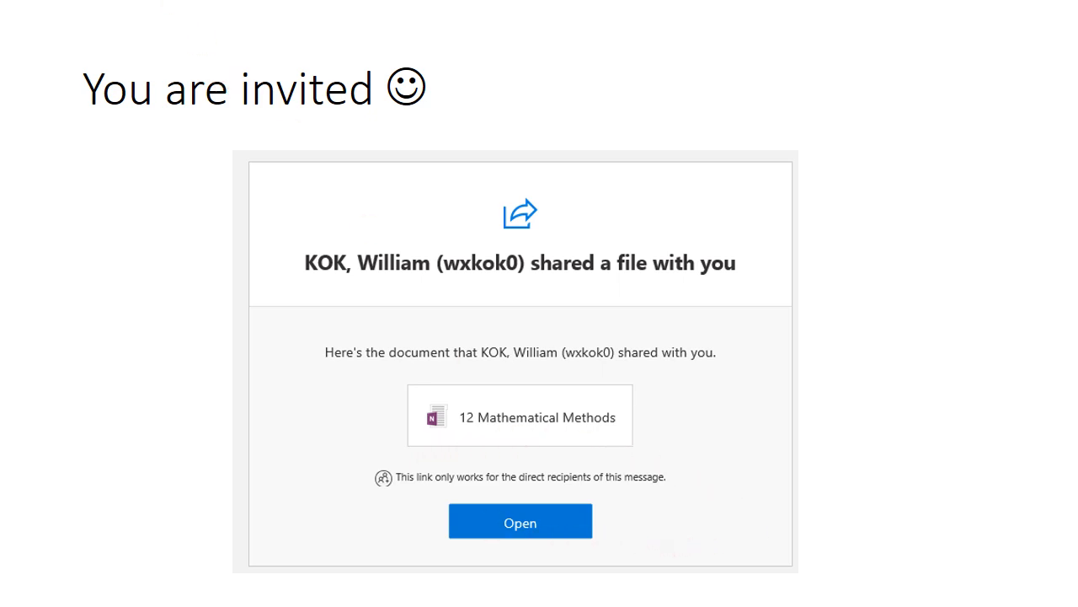
{"action": "key", "text": "Right"}
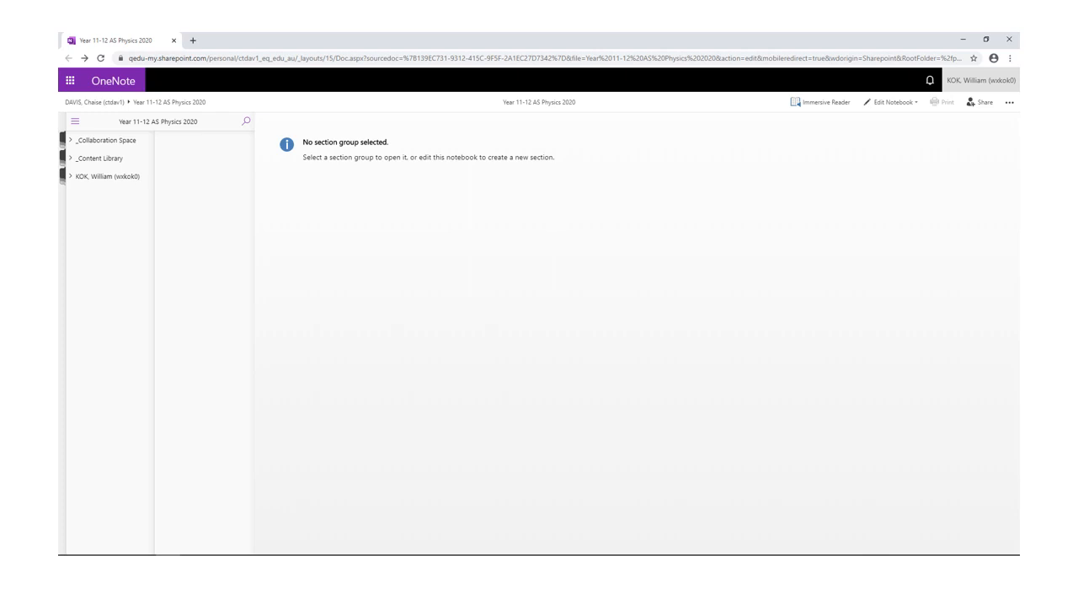
{"action": "key", "text": "Right"}
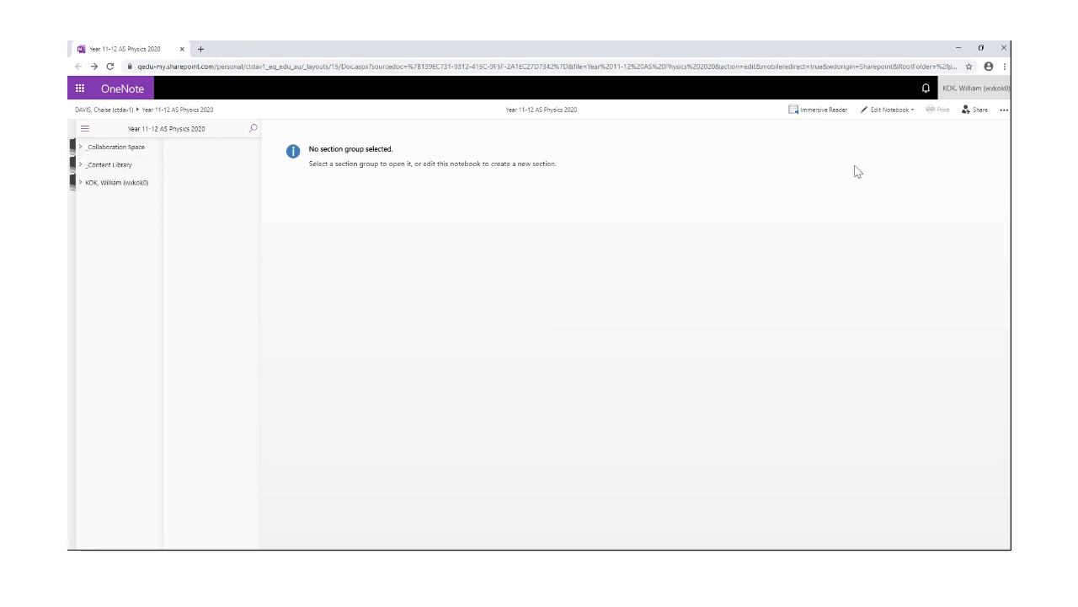
Open the Year 11-12 AS Physics 2020 notebook from the browser in the OneNote 2016 desktop app.
{"action": "left_click", "coordinate": [910, 113]}
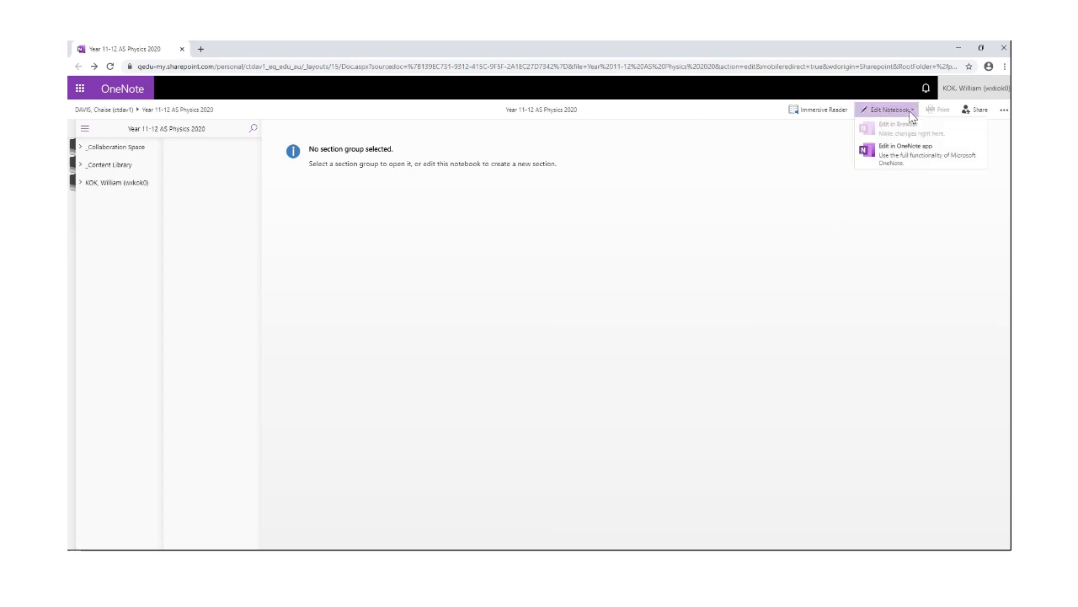
{"action": "left_click", "coordinate": [892, 160]}
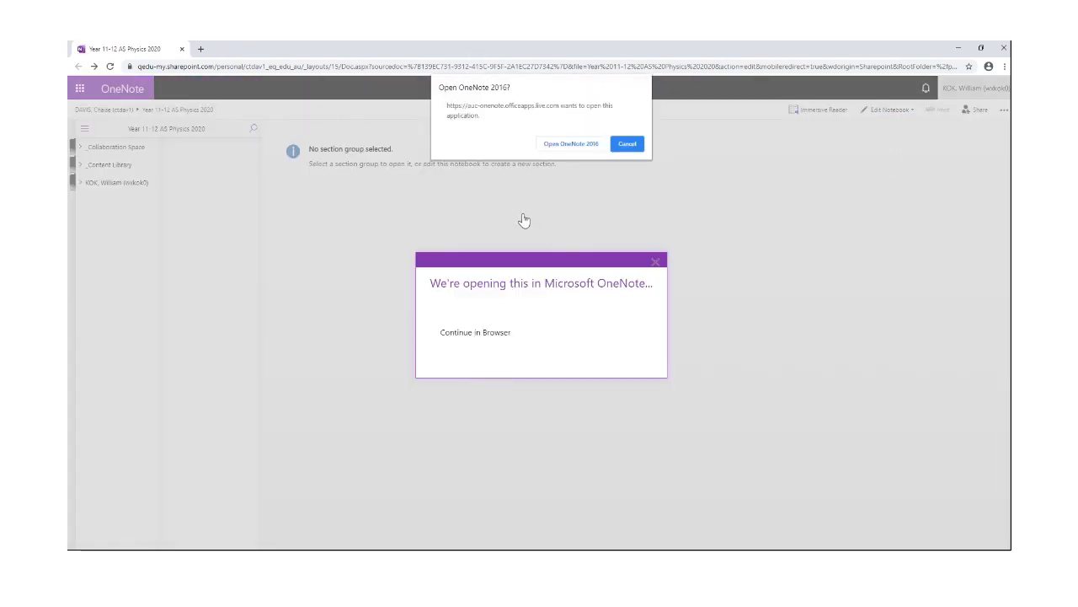
{"action": "left_click", "coordinate": [571, 144]}
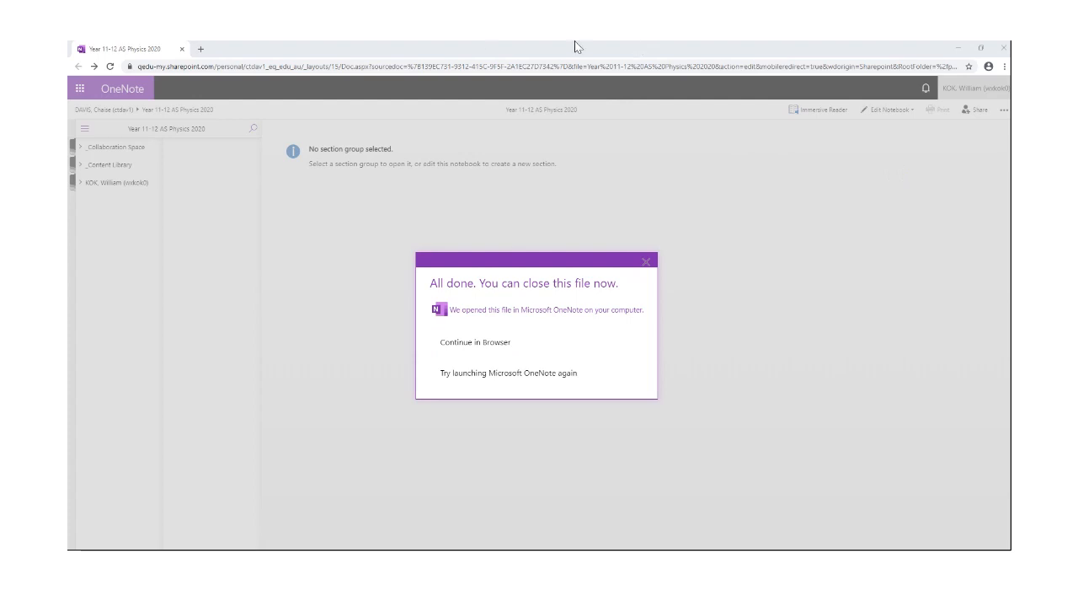
{"action": "mouse_move", "coordinate": [575, 41]}
{"action": "left_click", "coordinate": [493, 73]}
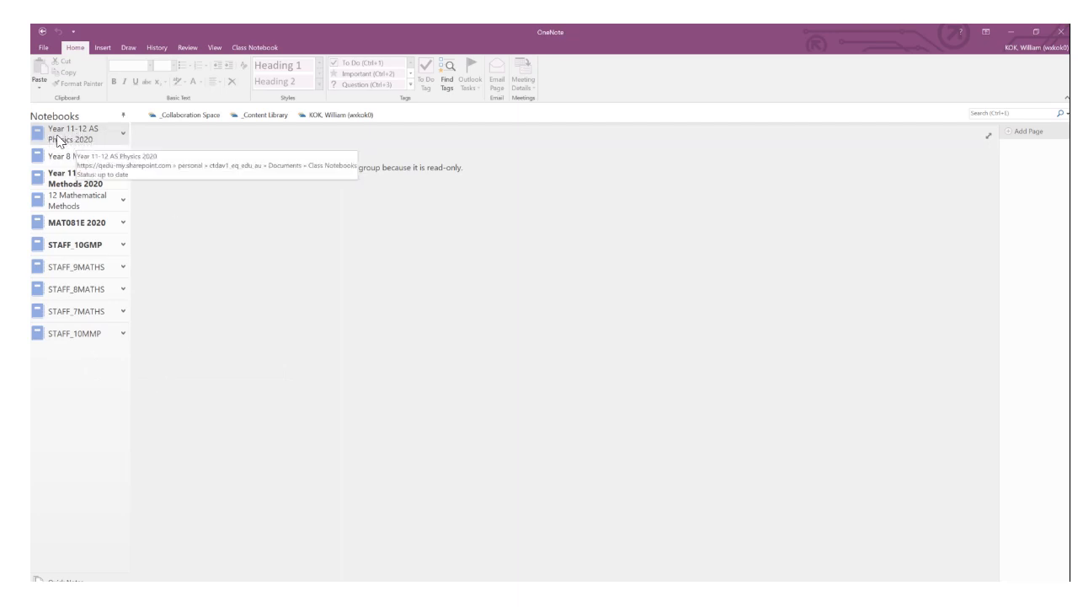
Expand the Year 11-12 AS Physics 2020 notebook, then collapse and re-expand its collaboration, content library and student section groups to examine the structure.
{"action": "left_click", "coordinate": [123, 135]}
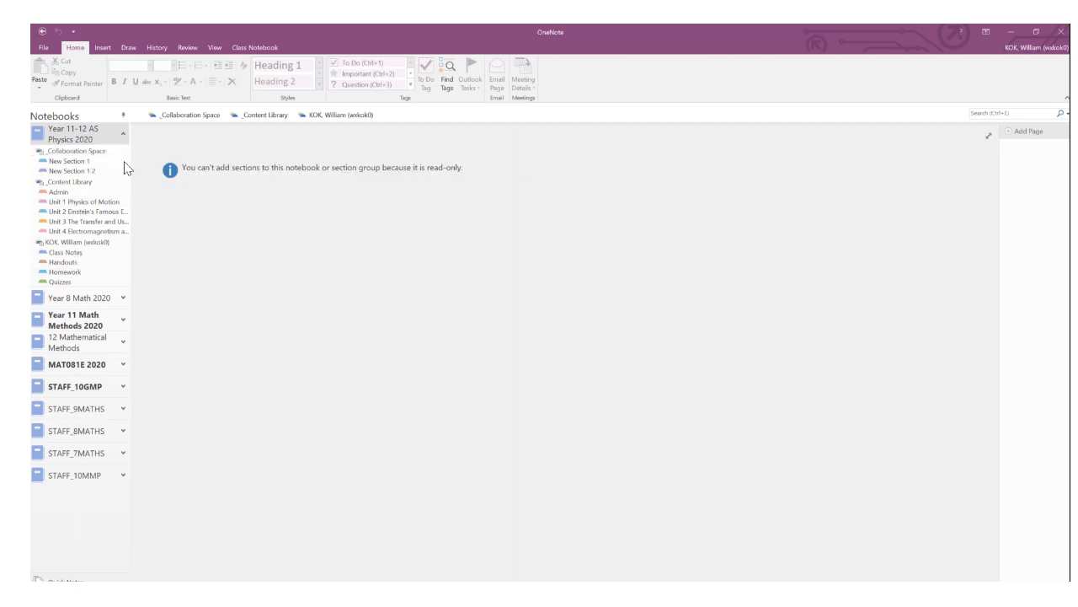
{"action": "left_click", "coordinate": [42, 152]}
{"action": "left_click", "coordinate": [40, 164]}
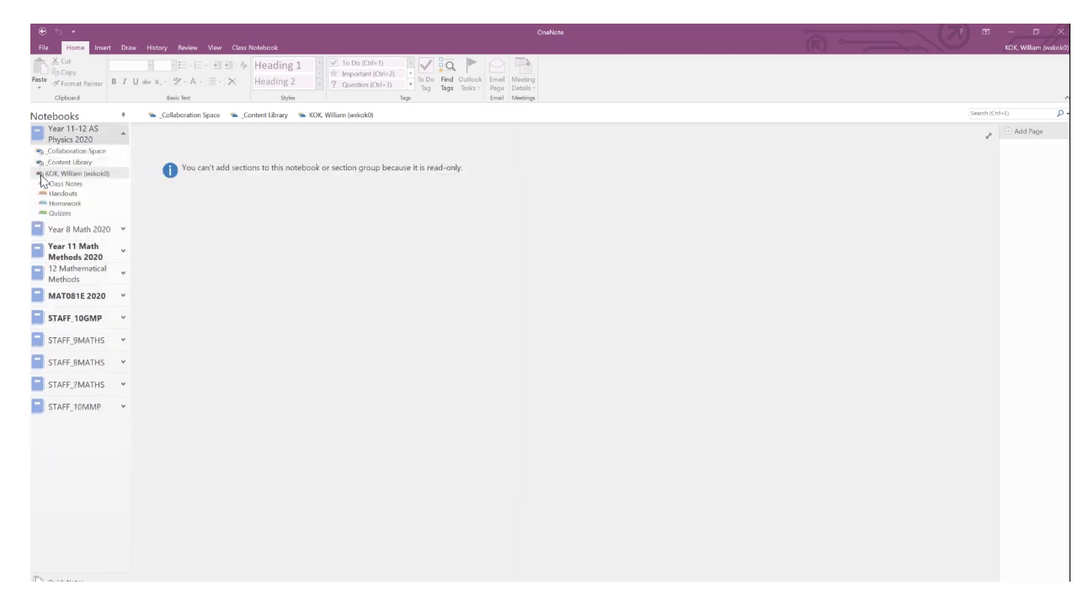
{"action": "left_click", "coordinate": [40, 172]}
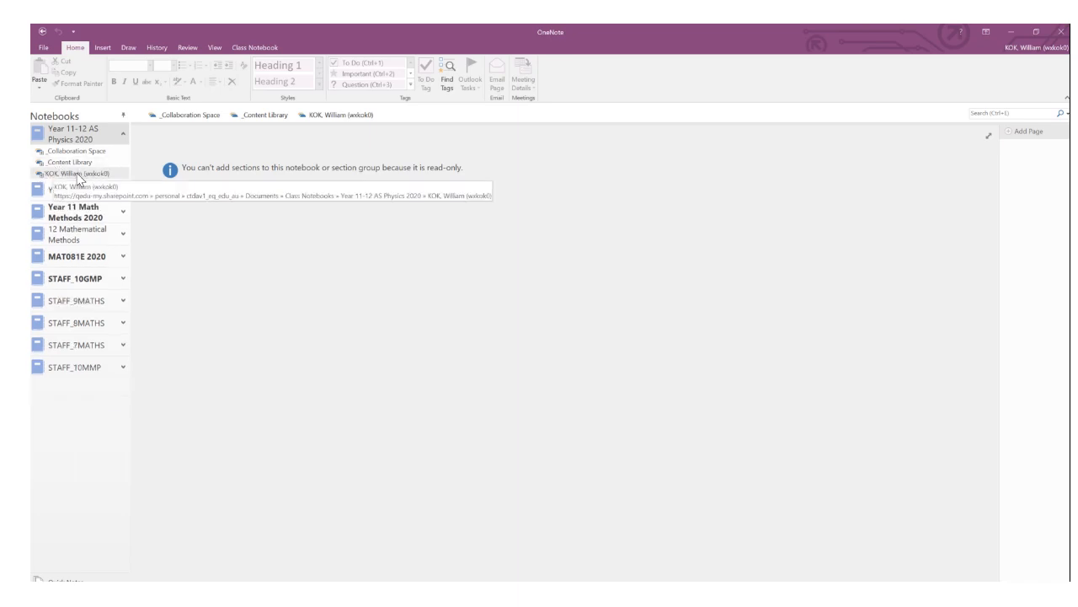
{"action": "left_click", "coordinate": [40, 151]}
{"action": "left_click", "coordinate": [40, 183]}
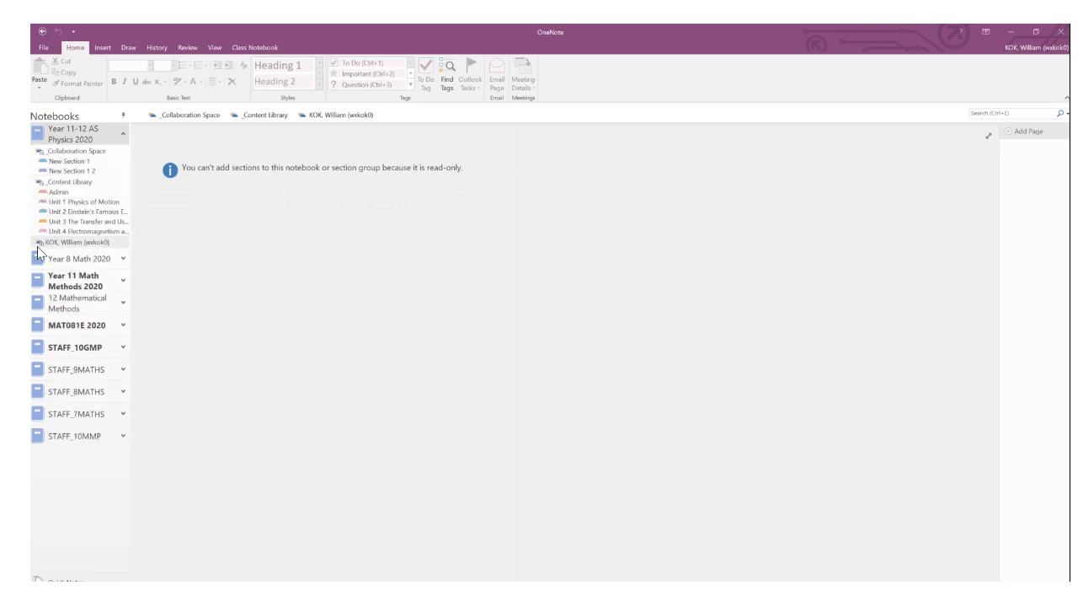
{"action": "left_click", "coordinate": [40, 243]}
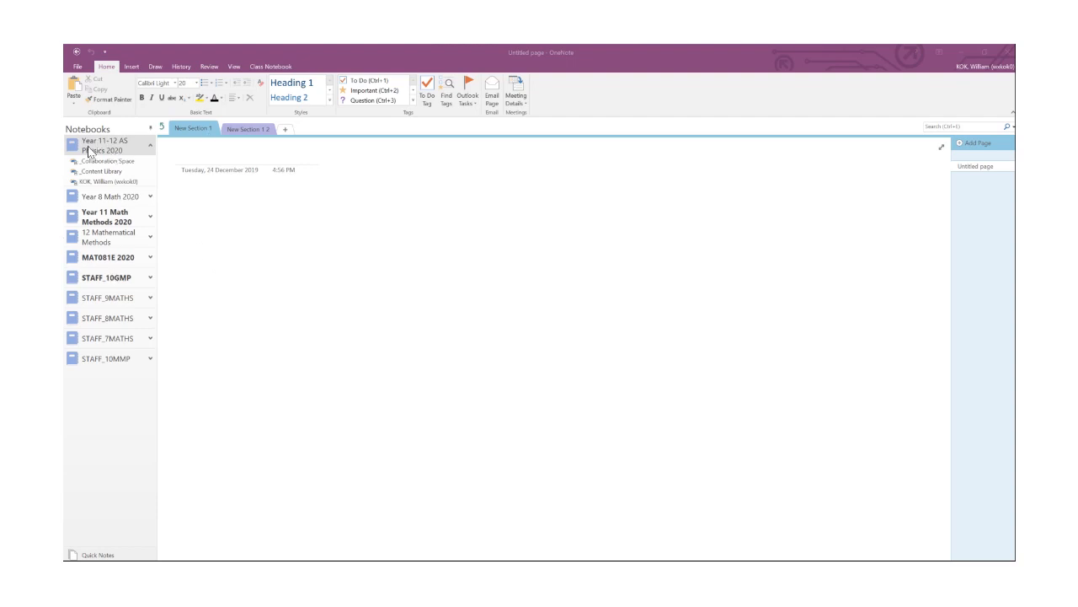
Open the Unit 3 The Transfer and Use of Energy section from the physics notebook's _Content Library and widen the page list.
{"action": "left_click", "coordinate": [149, 146]}
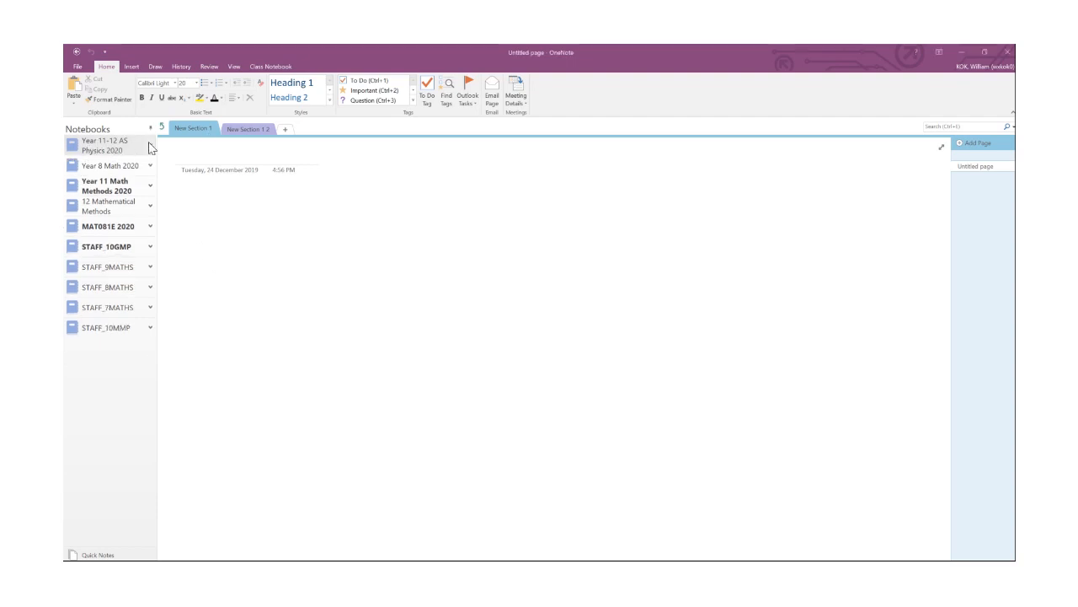
{"action": "left_click", "coordinate": [149, 146]}
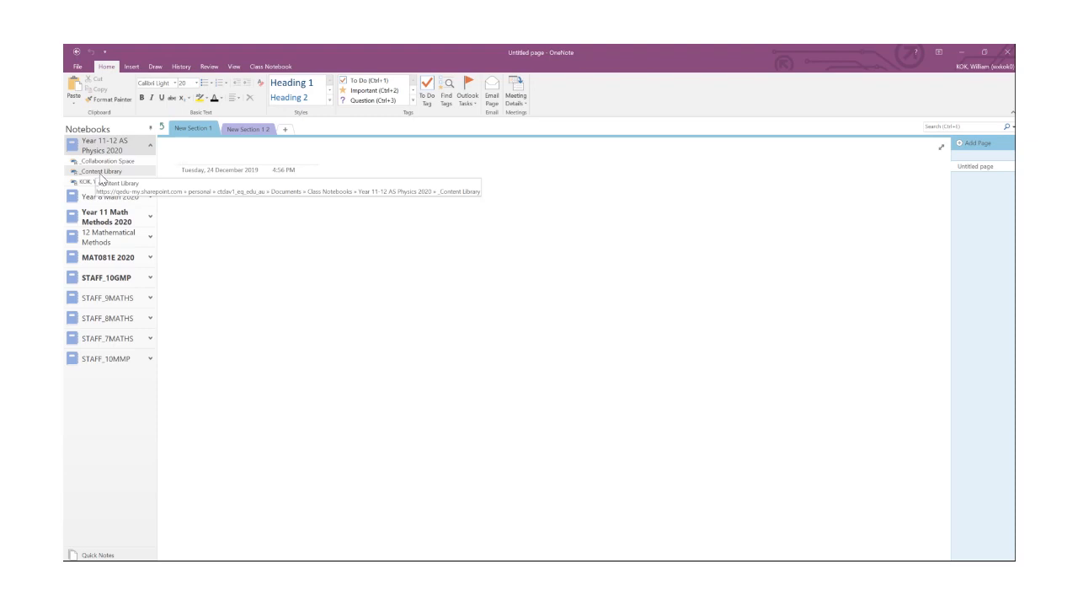
{"action": "left_click", "coordinate": [99, 174]}
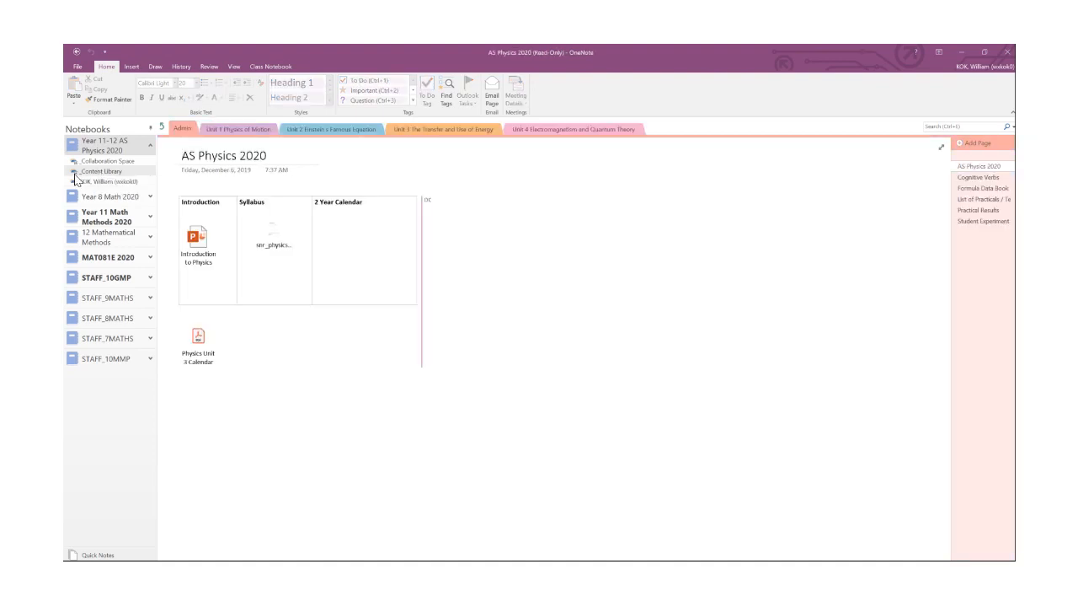
{"action": "left_click", "coordinate": [74, 173]}
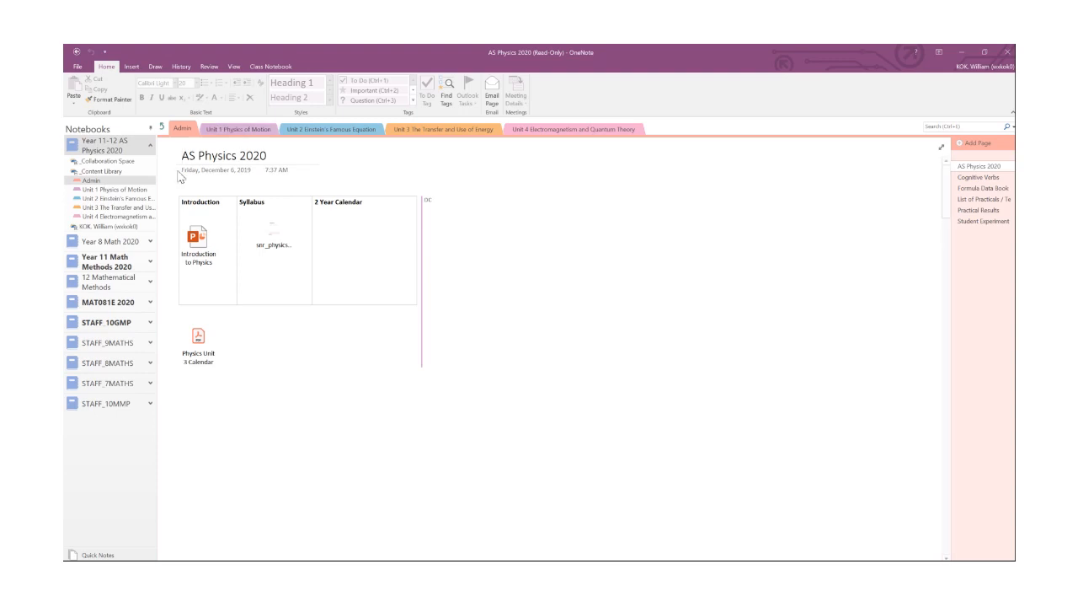
{"action": "left_click", "coordinate": [122, 208]}
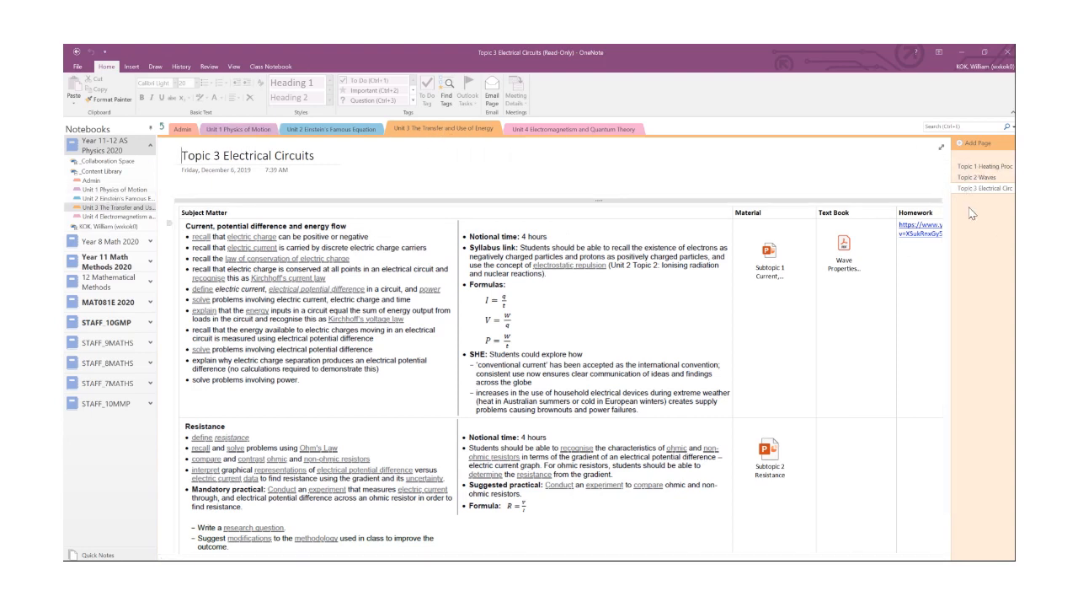
{"action": "left_click_drag", "start_coordinate": [951, 229], "coordinate": [943, 229]}
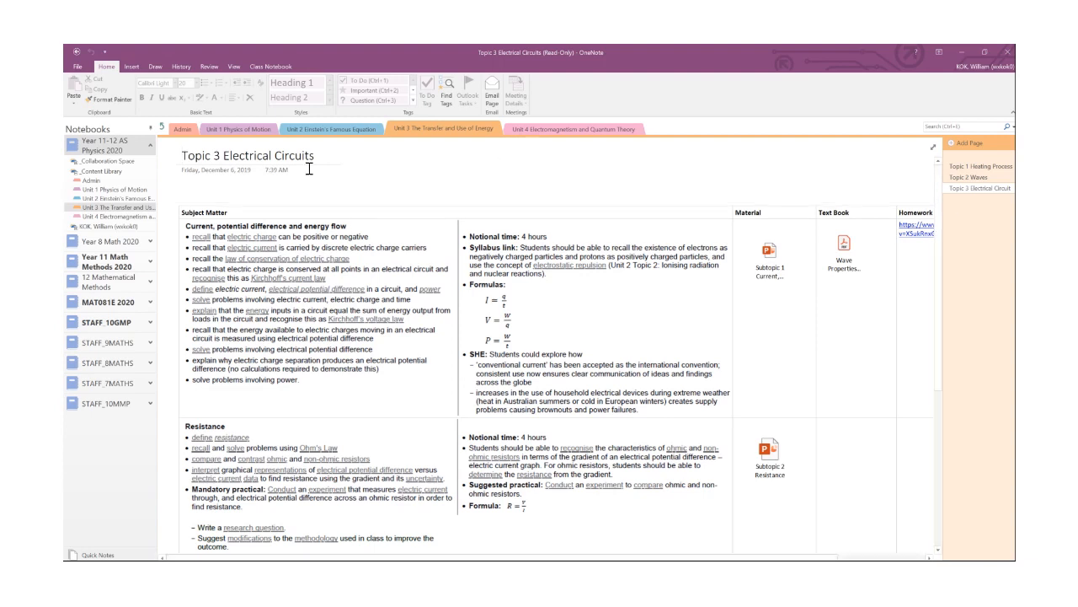
Look at the Unit 2 section in the _Content Library, then return to Unit 3's Topic 3 Electrical Circuits page.
{"action": "left_click", "coordinate": [77, 175]}
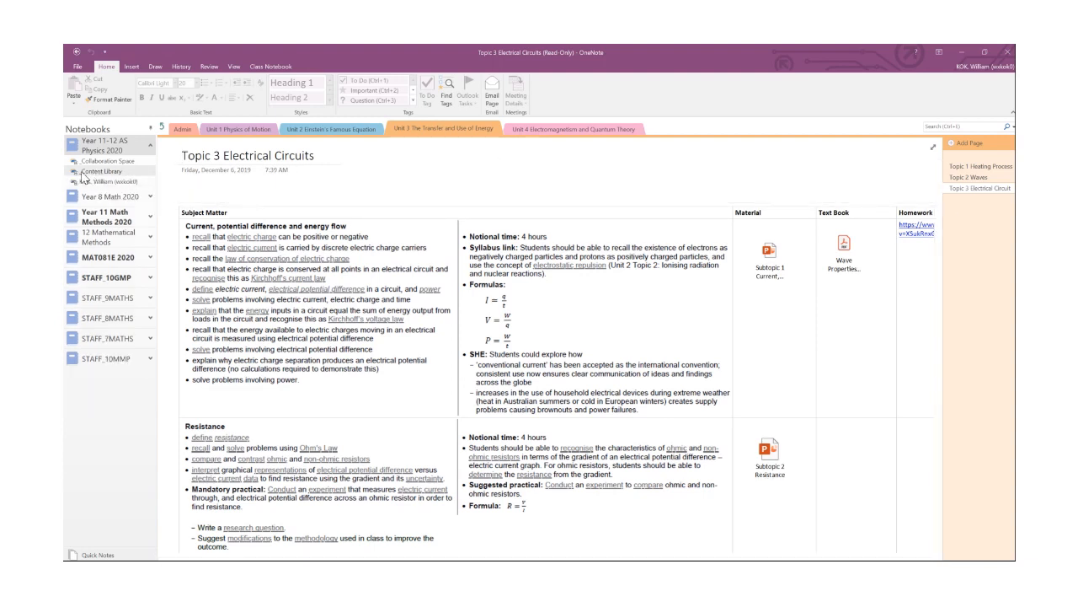
{"action": "left_click", "coordinate": [77, 174]}
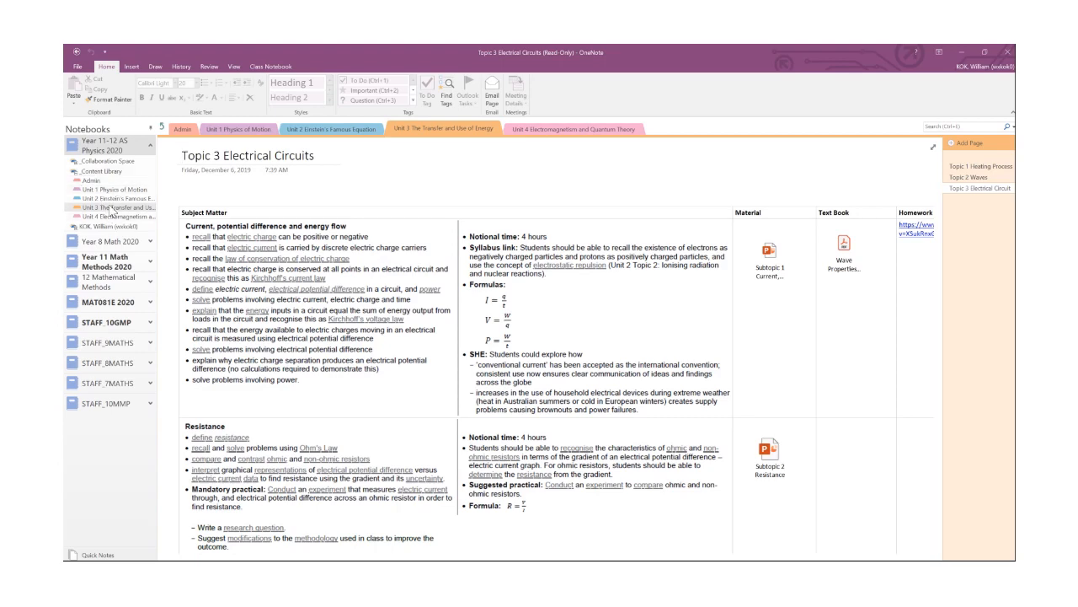
{"action": "left_click", "coordinate": [96, 199]}
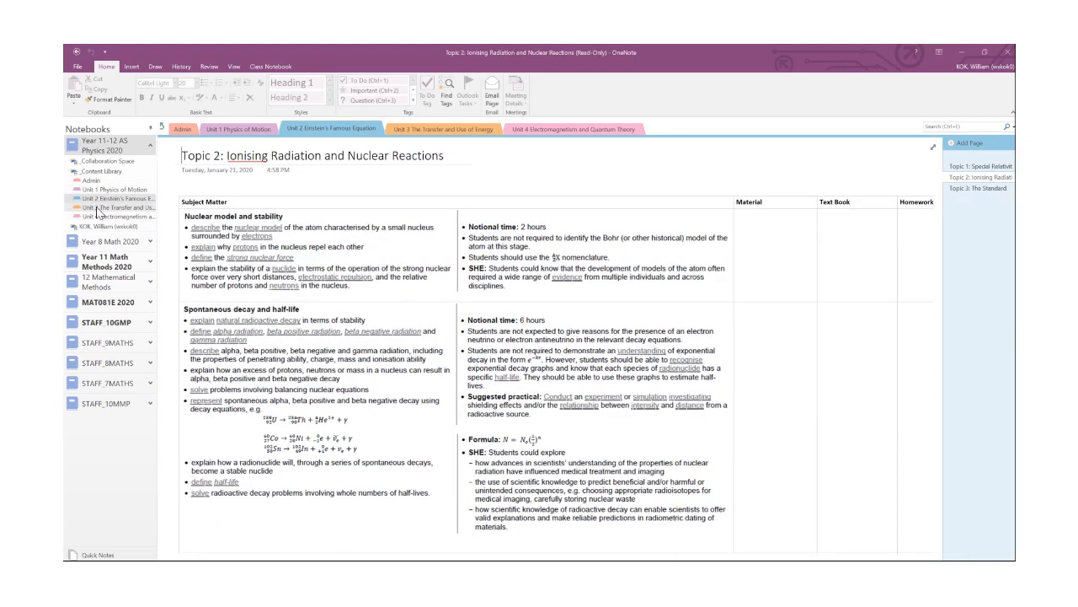
{"action": "left_click", "coordinate": [83, 208]}
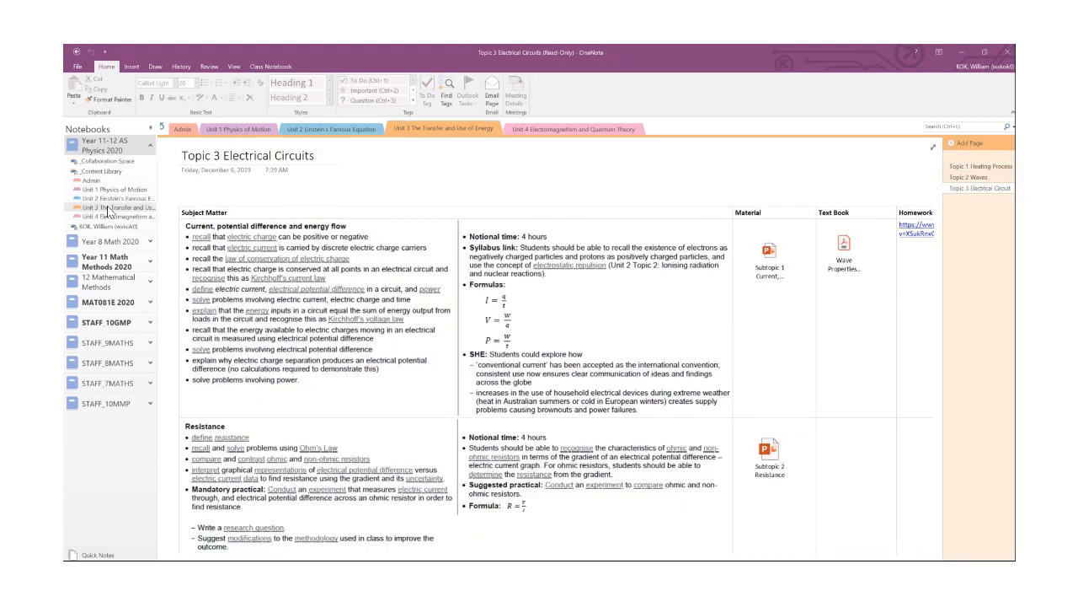
{"action": "left_click", "coordinate": [974, 188]}
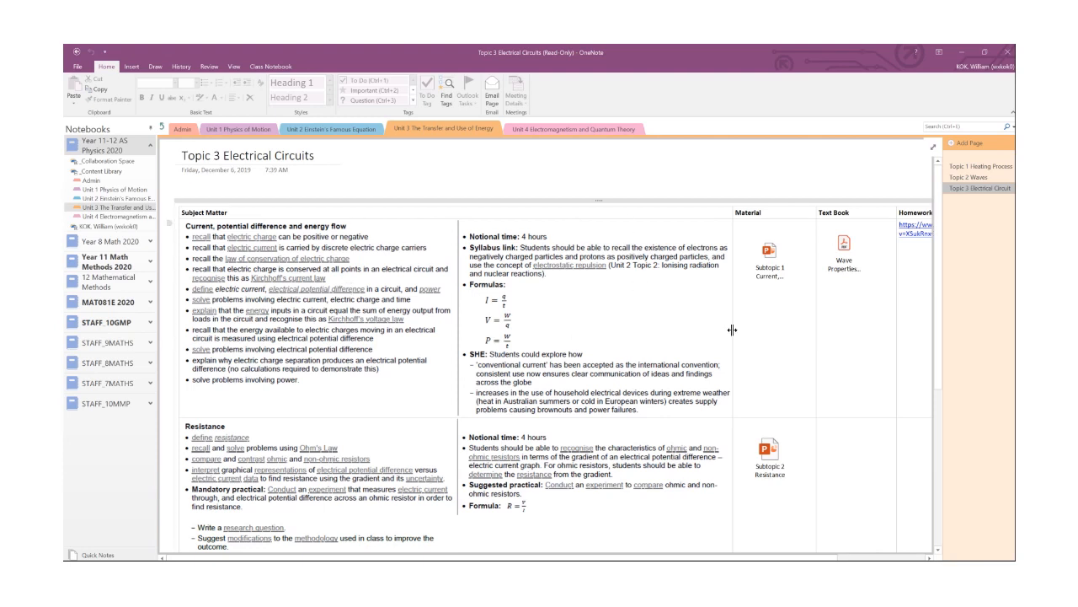
Examine the Material, Text Book and Homework columns in the Topic 3 Electrical Circuits table.
{"action": "left_click_drag", "start_coordinate": [817, 557], "coordinate": [897, 557]}
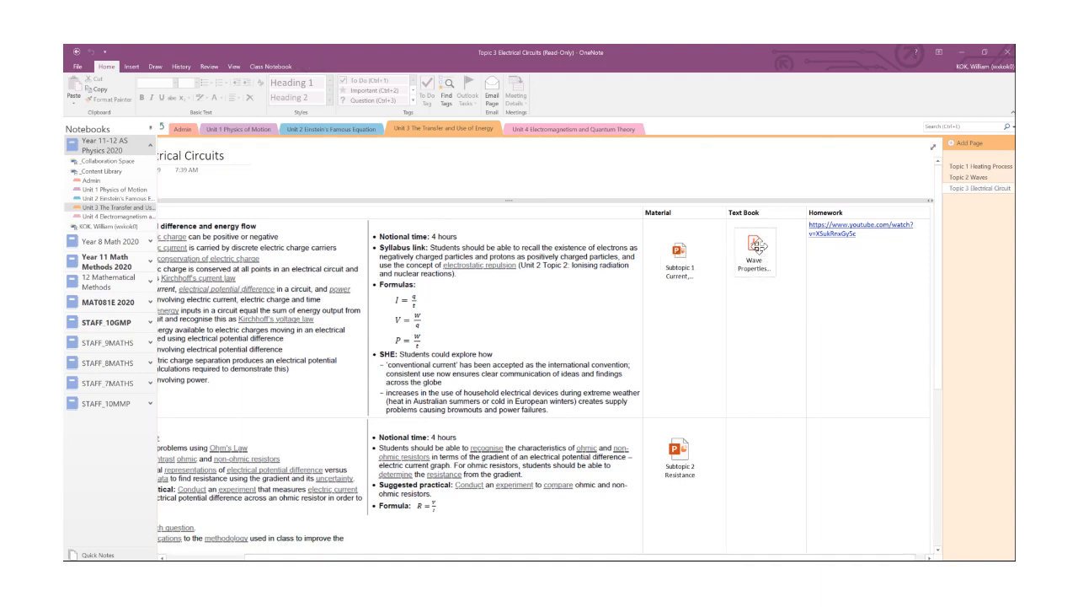
{"action": "mouse_move", "coordinate": [751, 268]}
{"action": "left_click_drag", "start_coordinate": [641, 553], "coordinate": [563, 556]}
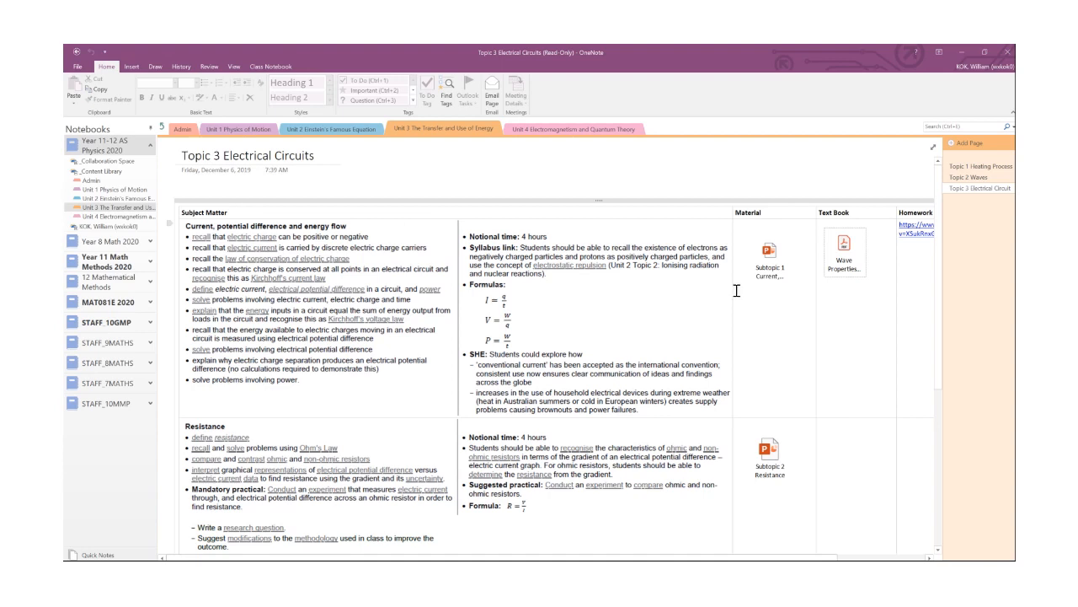
Open the Subtopic 1 presentation attached in the Material column and look over its first slides.
{"action": "left_click", "coordinate": [773, 263]}
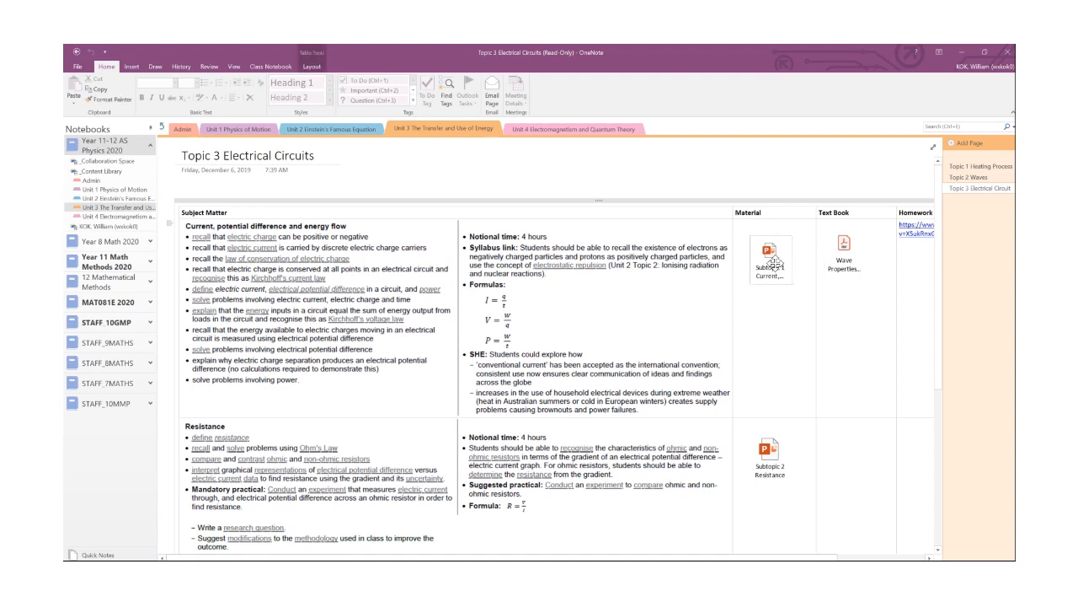
{"action": "double_click", "coordinate": [778, 262]}
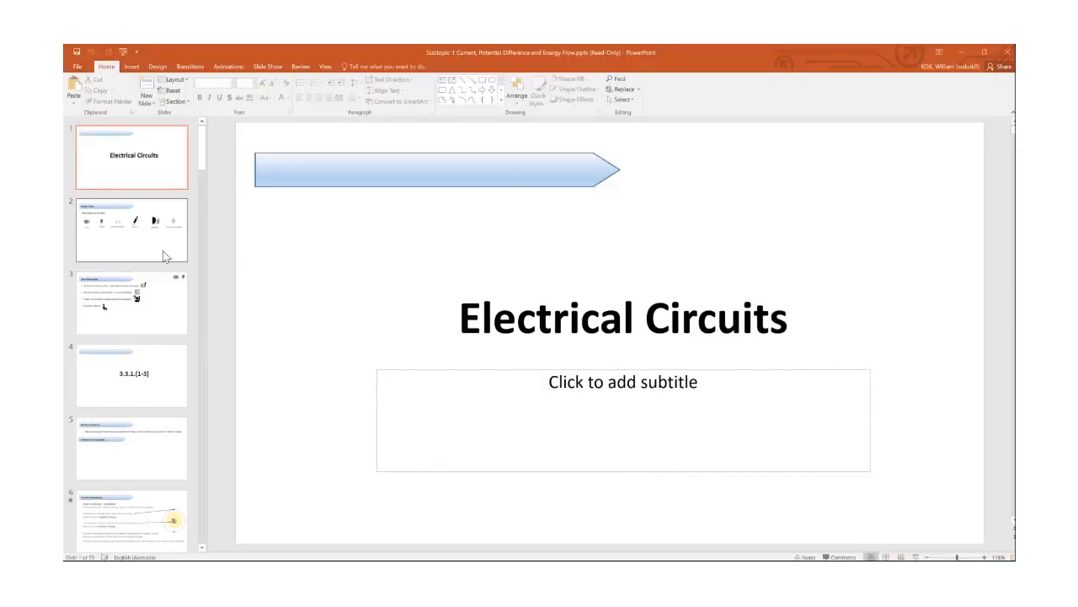
{"action": "left_click", "coordinate": [162, 252]}
{"action": "key", "text": "Down"}
{"action": "left_click", "coordinate": [150, 175]}
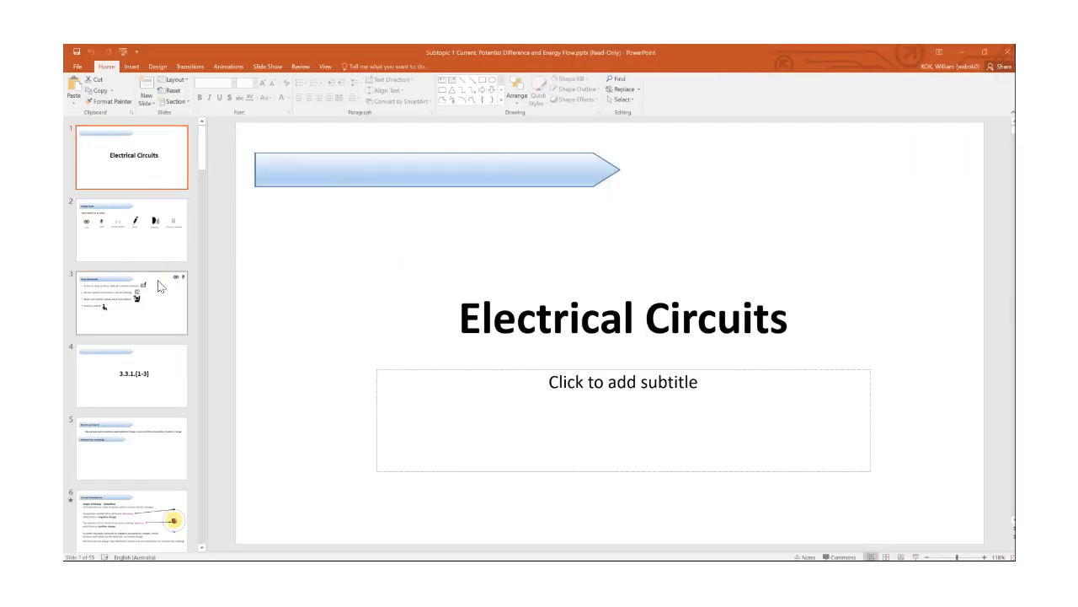
{"action": "left_click", "coordinate": [157, 282]}
{"action": "left_click", "coordinate": [159, 220]}
{"action": "left_click", "coordinate": [159, 179]}
Look through slides 9 to 12 on electric charge and close the presentation.
{"action": "scroll", "coordinate": [144, 305], "scroll_direction": "down", "scroll_amount": 5}
{"action": "scroll", "coordinate": [144, 309], "scroll_direction": "down", "scroll_amount": 1}
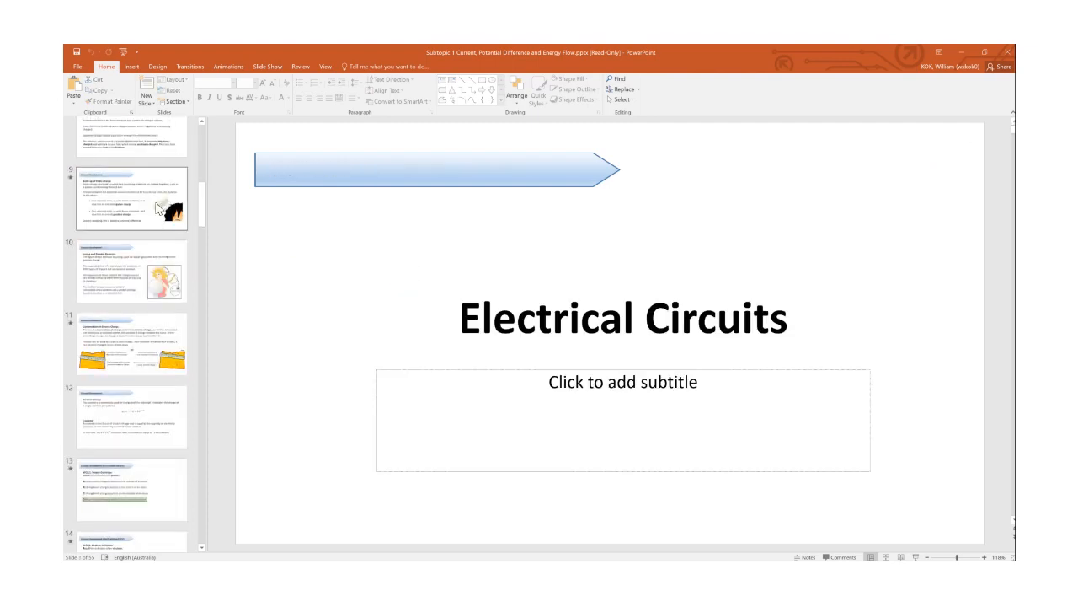
{"action": "left_click", "coordinate": [160, 209]}
{"action": "left_click", "coordinate": [160, 278]}
{"action": "left_click", "coordinate": [160, 346]}
{"action": "left_click", "coordinate": [160, 411]}
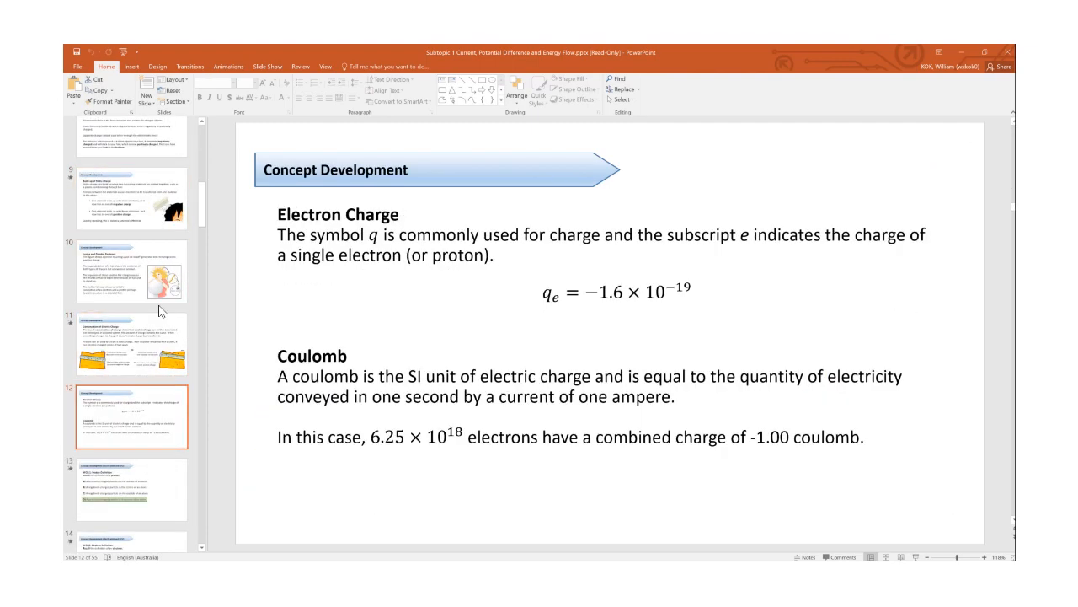
{"action": "left_click", "coordinate": [156, 274]}
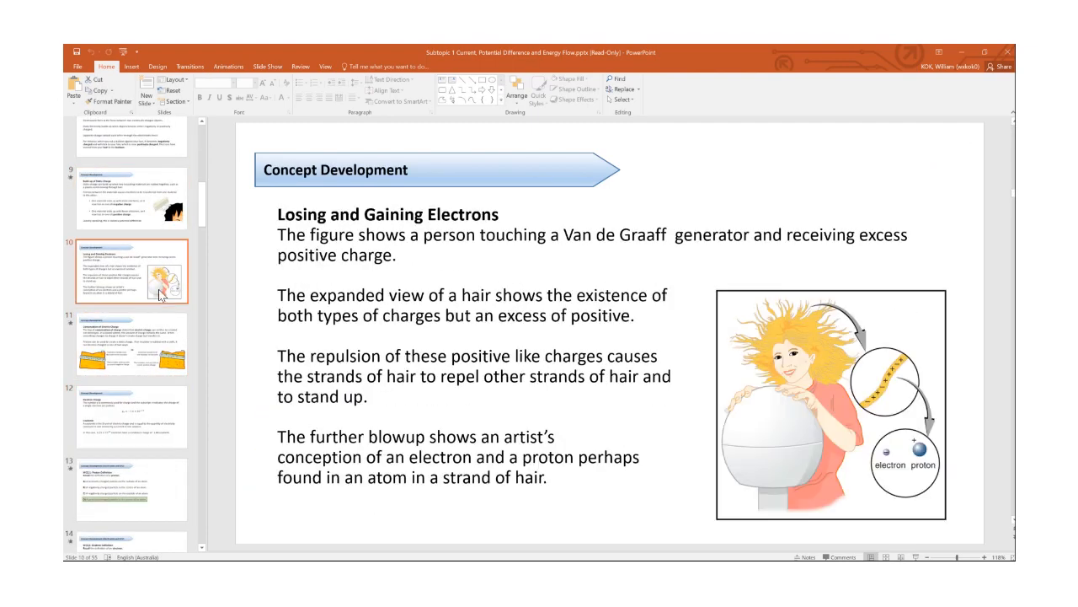
{"action": "left_click", "coordinate": [1007, 53]}
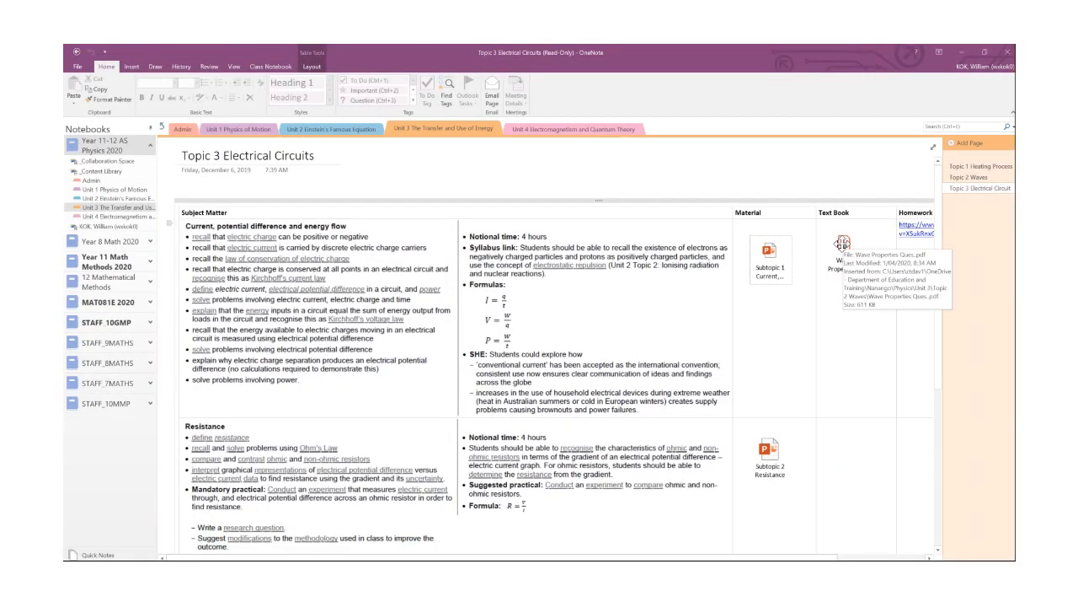
Open the Wave Properties PDF from the Text Book column, read through its questions and close it.
{"action": "double_click", "coordinate": [842, 243]}
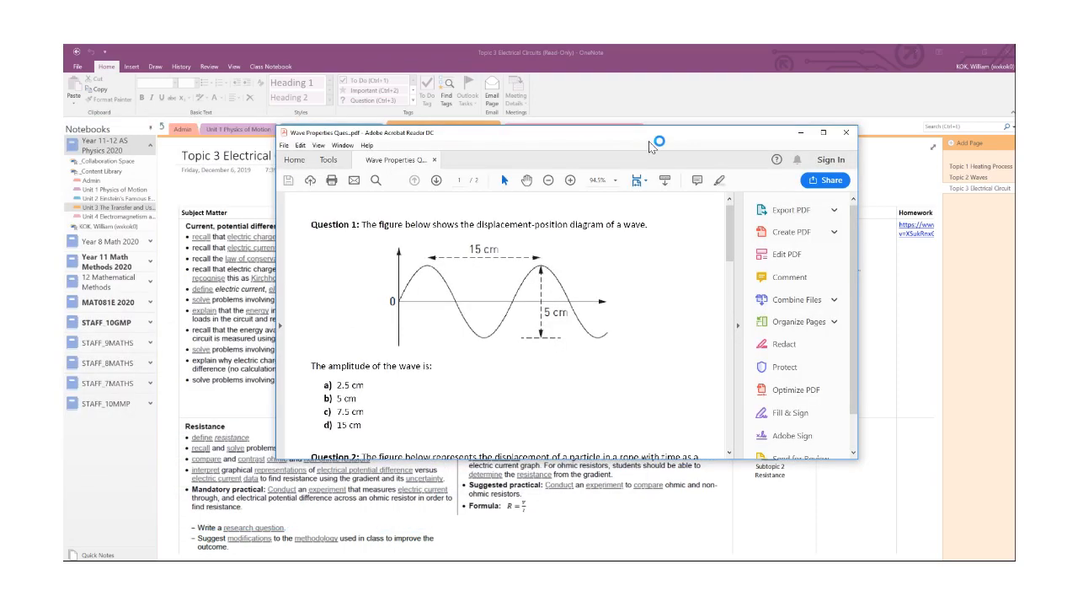
{"action": "scroll", "coordinate": [624, 225], "scroll_direction": "down", "scroll_amount": 10}
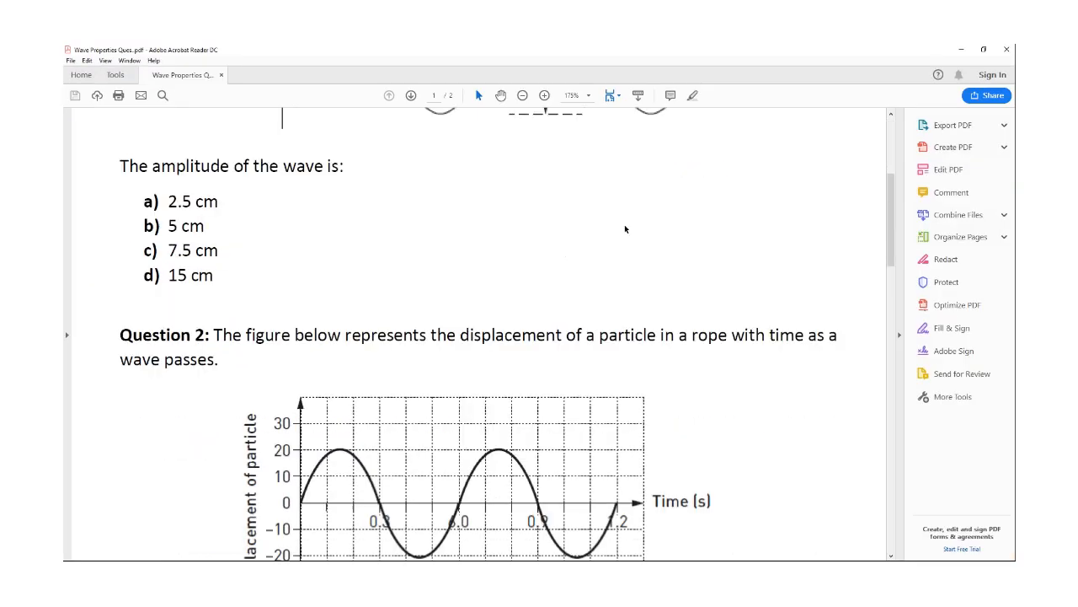
{"action": "scroll", "coordinate": [625, 225], "scroll_direction": "down", "scroll_amount": 15}
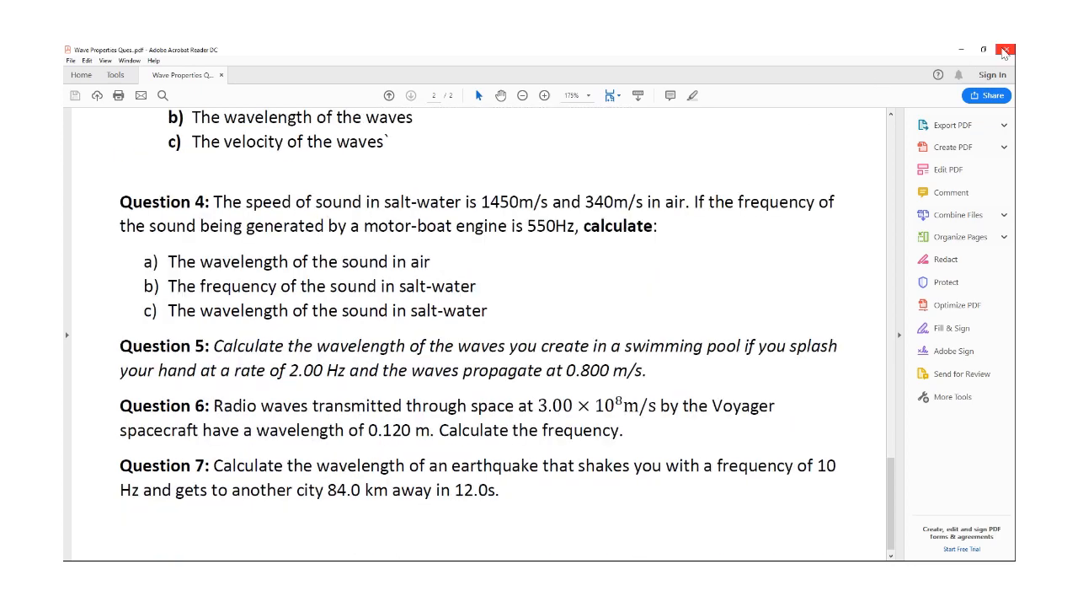
{"action": "left_click", "coordinate": [1006, 49]}
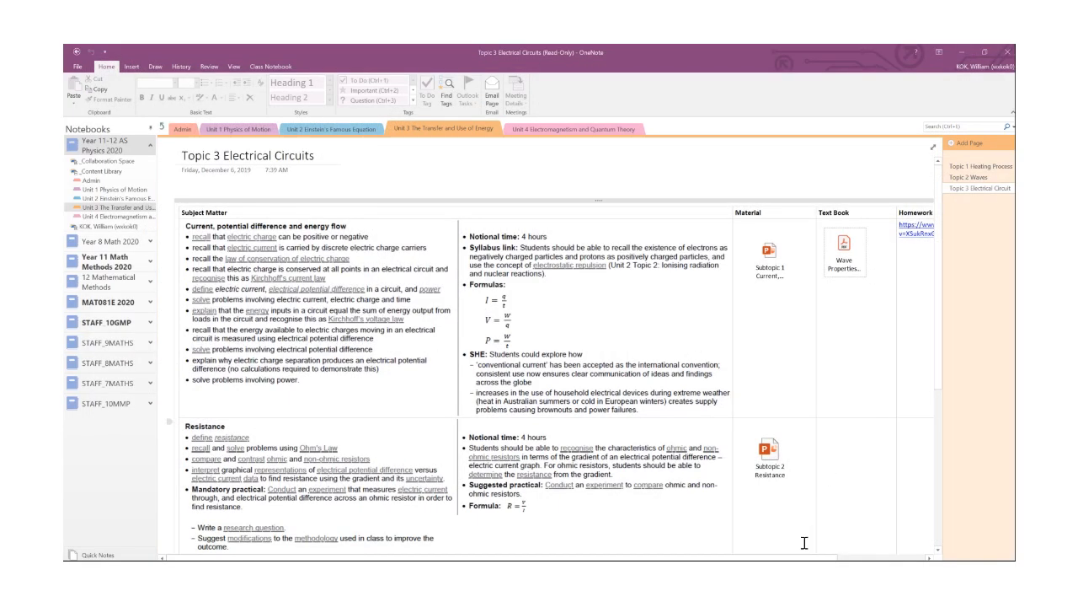
Open the YouTube link in the Homework column, pause the series and parallel circuits video and close it.
{"action": "left_click_drag", "start_coordinate": [801, 557], "coordinate": [889, 556]}
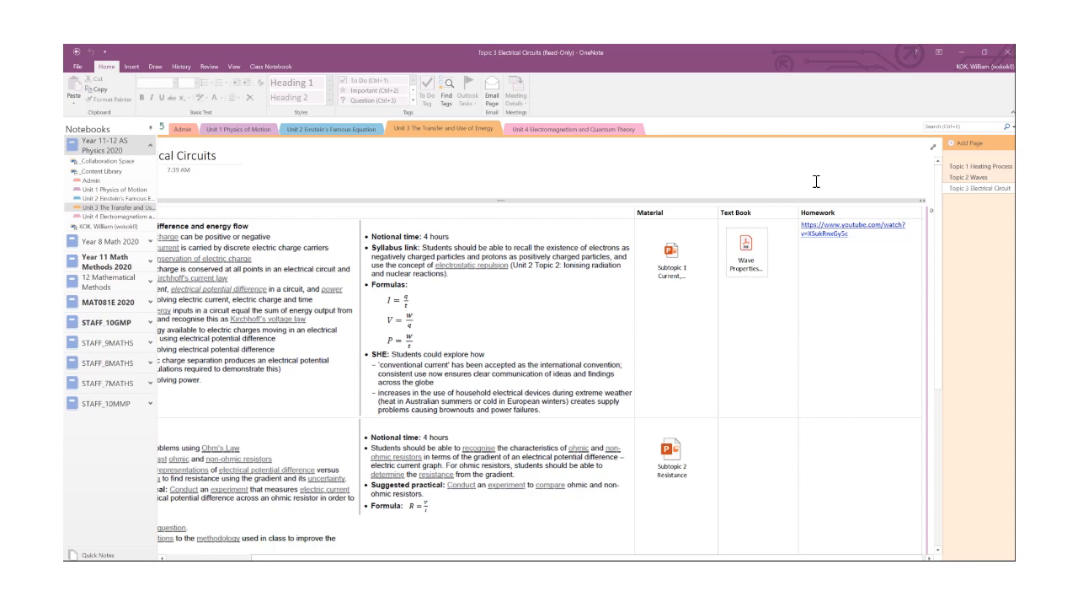
{"action": "left_click", "coordinate": [825, 230]}
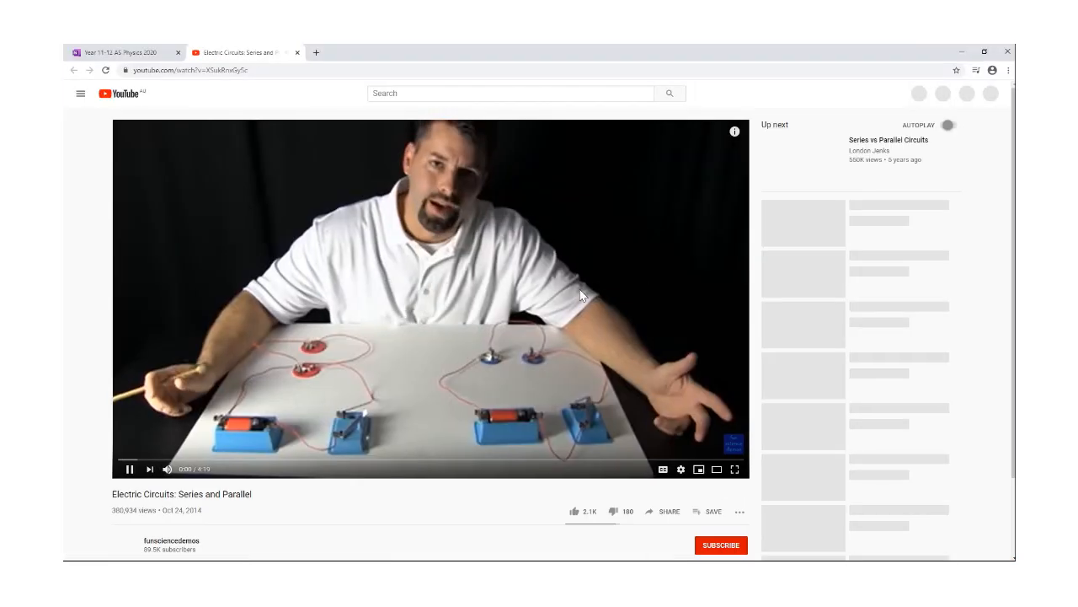
{"action": "left_click", "coordinate": [129, 468]}
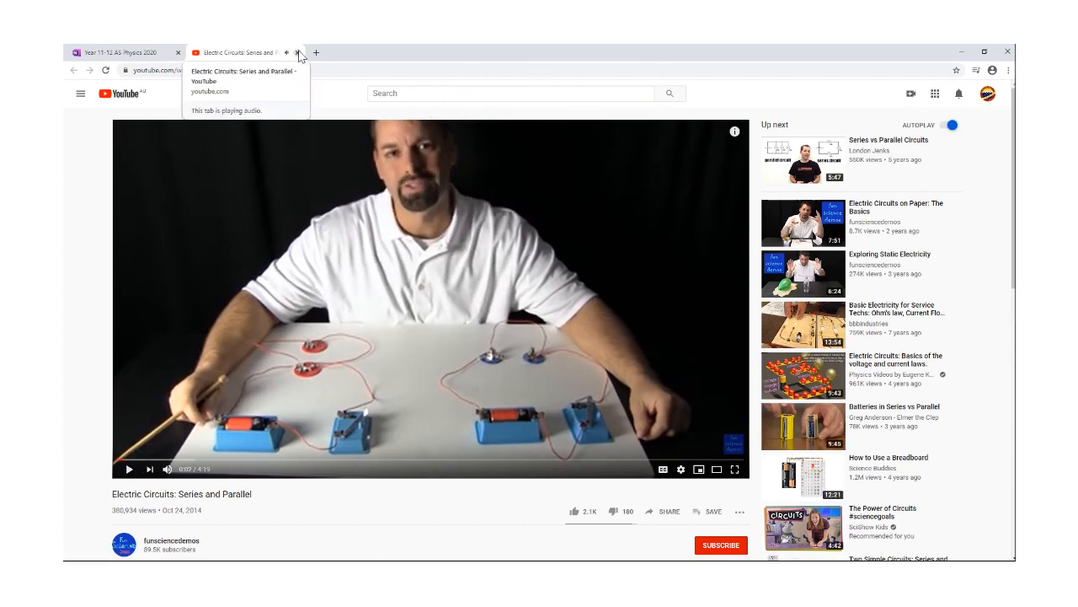
{"action": "left_click", "coordinate": [297, 52]}
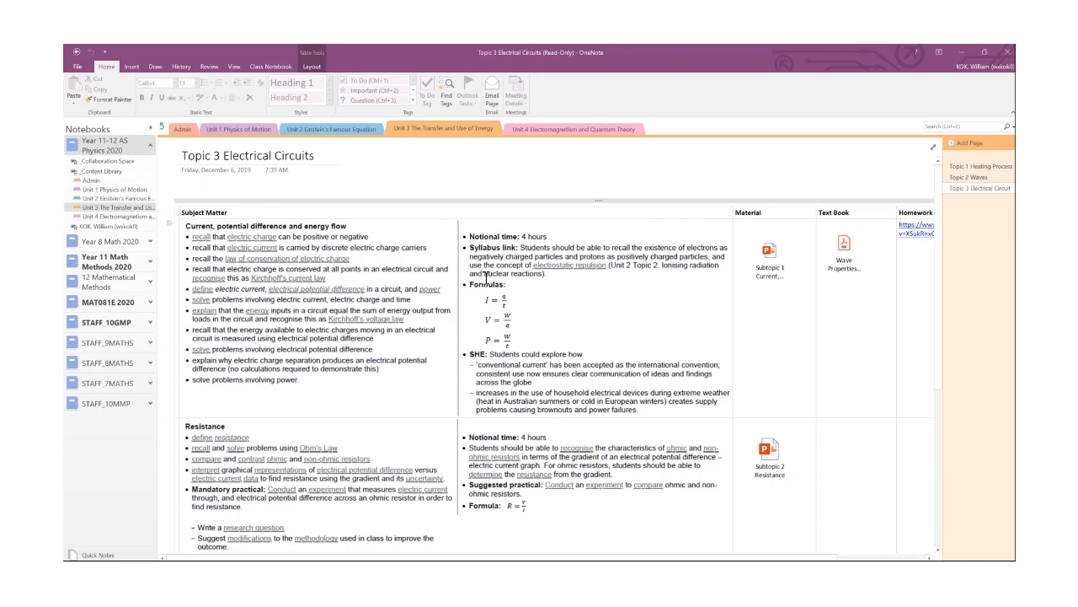
Examine the Resistance and Circuit analysis and design rows along with their Subtopic 2 and Subtopic 3 attachments in the Material column.
{"action": "scroll", "coordinate": [486, 278], "scroll_direction": "down", "scroll_amount": 5}
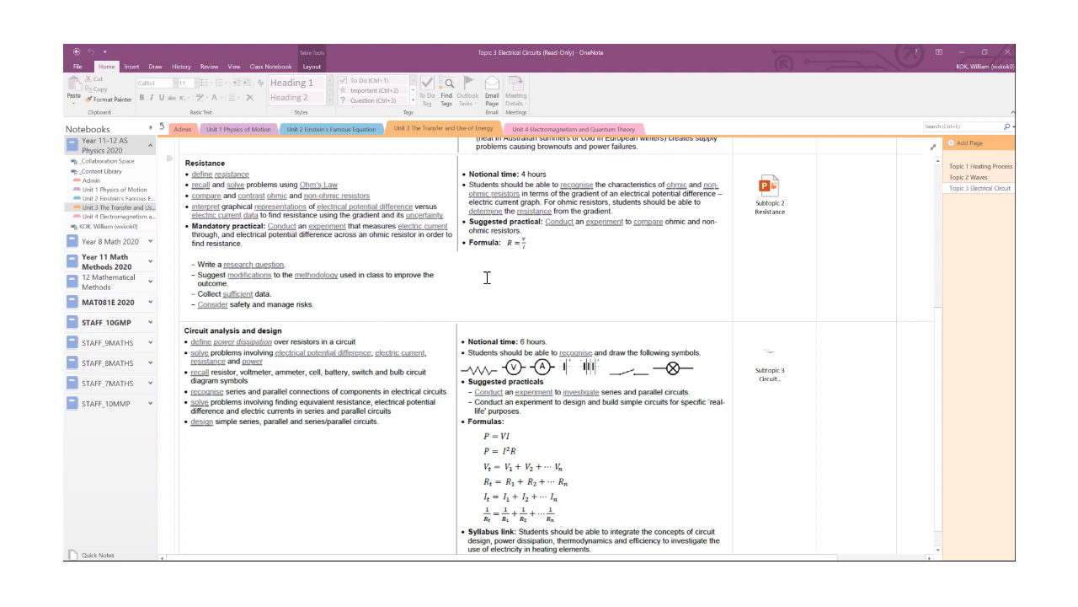
{"action": "scroll", "coordinate": [486, 278], "scroll_direction": "up", "scroll_amount": 5}
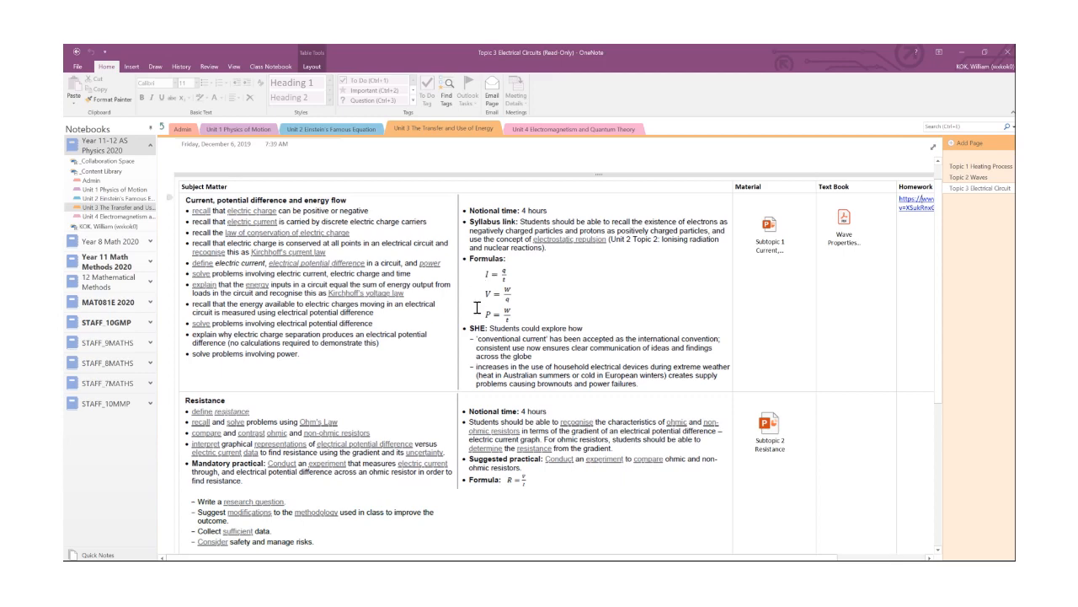
{"action": "scroll", "coordinate": [477, 327], "scroll_direction": "down", "scroll_amount": 3}
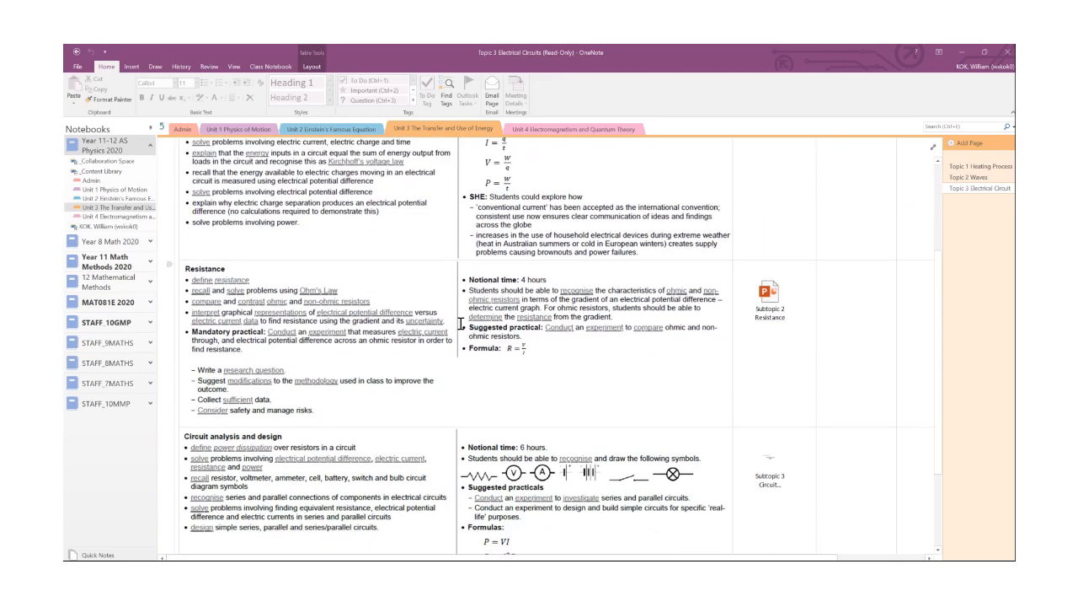
{"action": "left_click", "coordinate": [210, 276]}
{"action": "left_click", "coordinate": [770, 304]}
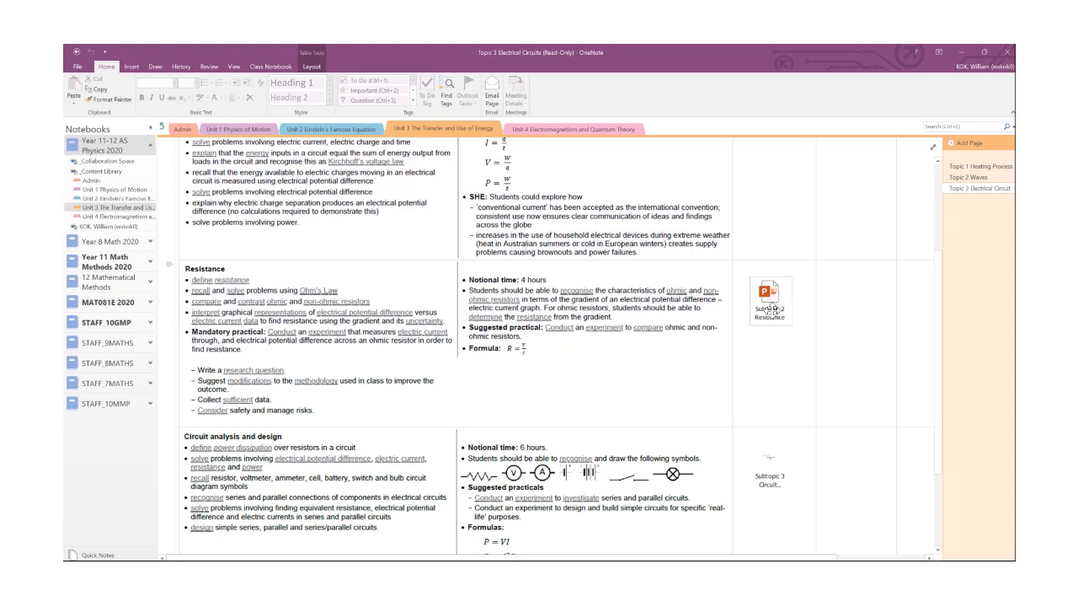
{"action": "scroll", "coordinate": [302, 395], "scroll_direction": "down", "scroll_amount": 3}
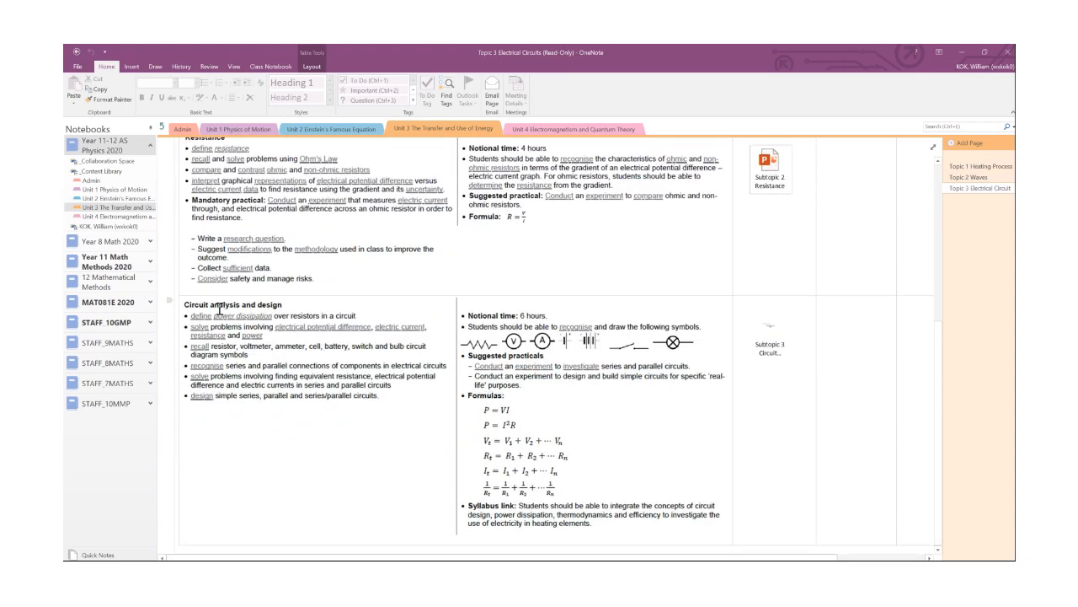
{"action": "left_click", "coordinate": [768, 344]}
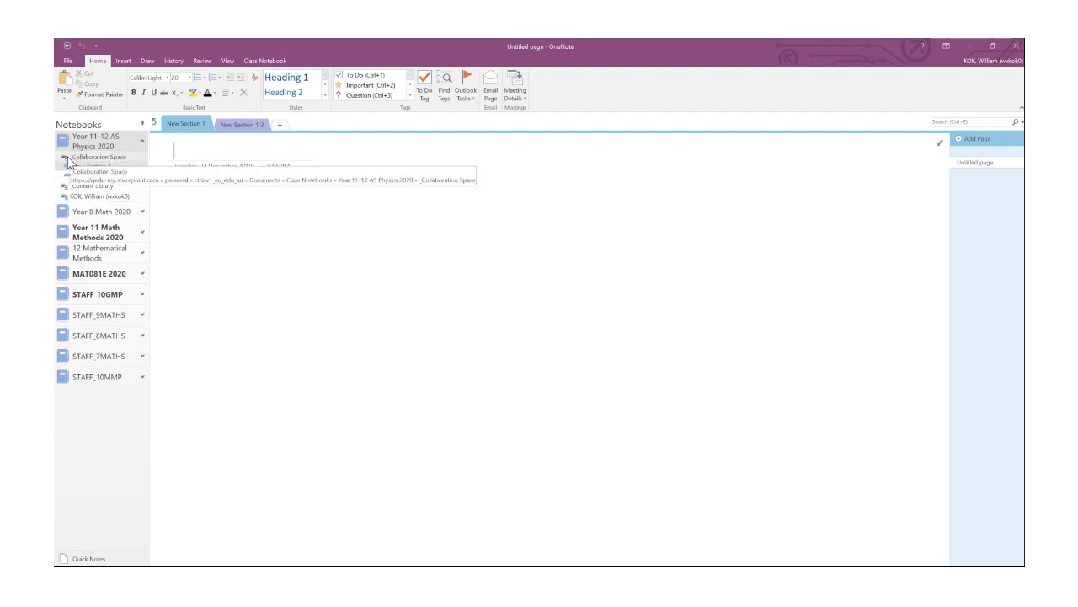
Expand the Collaboration Space of the Year 11-12 AS Physics 2020 notebook and view its New Section 1 2.
{"action": "left_click", "coordinate": [88, 158]}
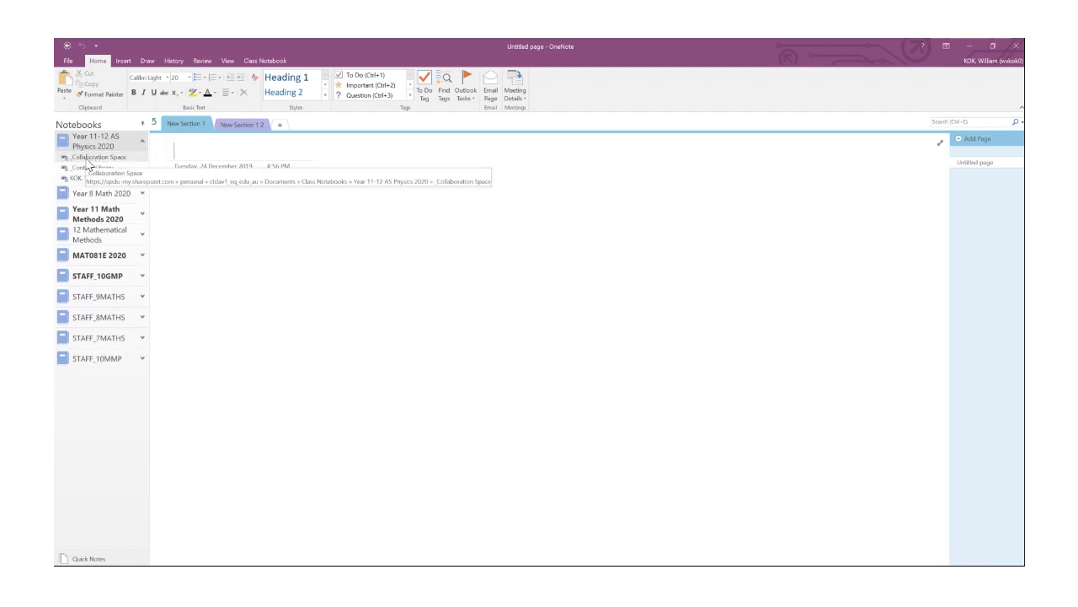
{"action": "double_click", "coordinate": [98, 158]}
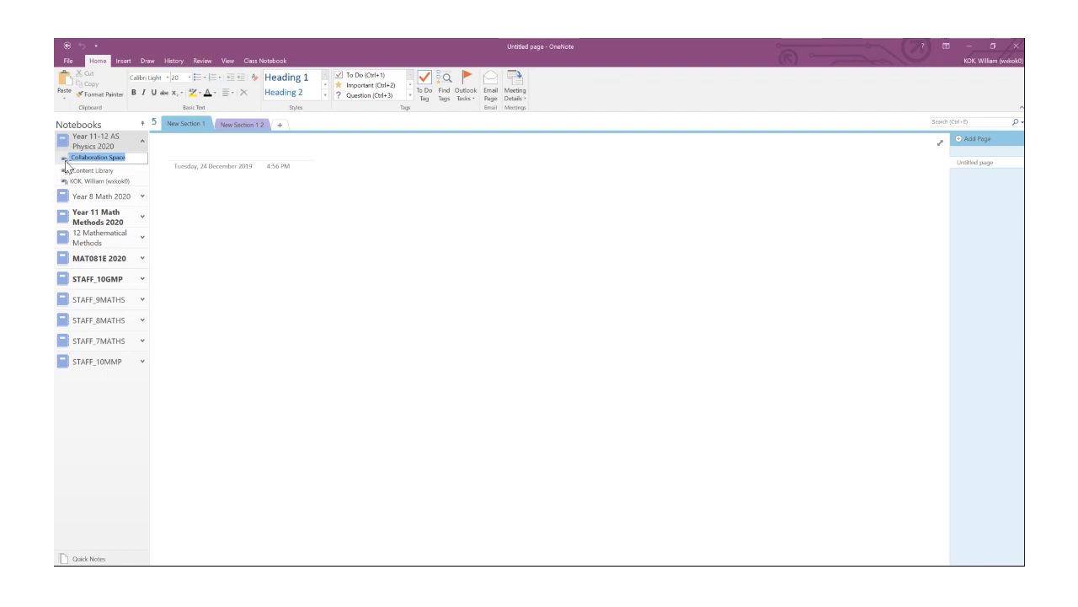
{"action": "left_click", "coordinate": [64, 161]}
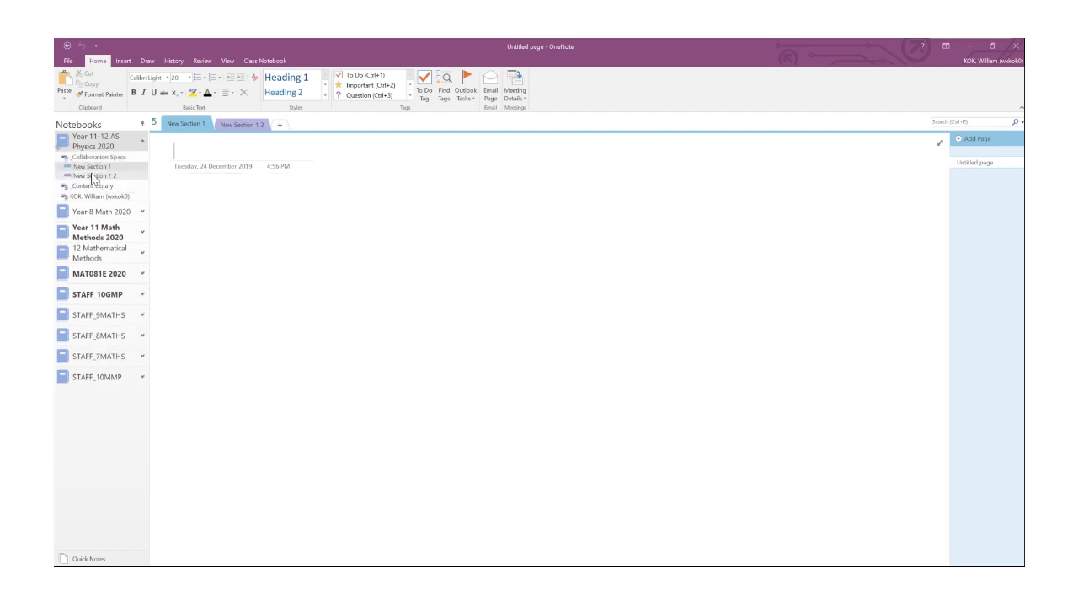
{"action": "left_click", "coordinate": [97, 175]}
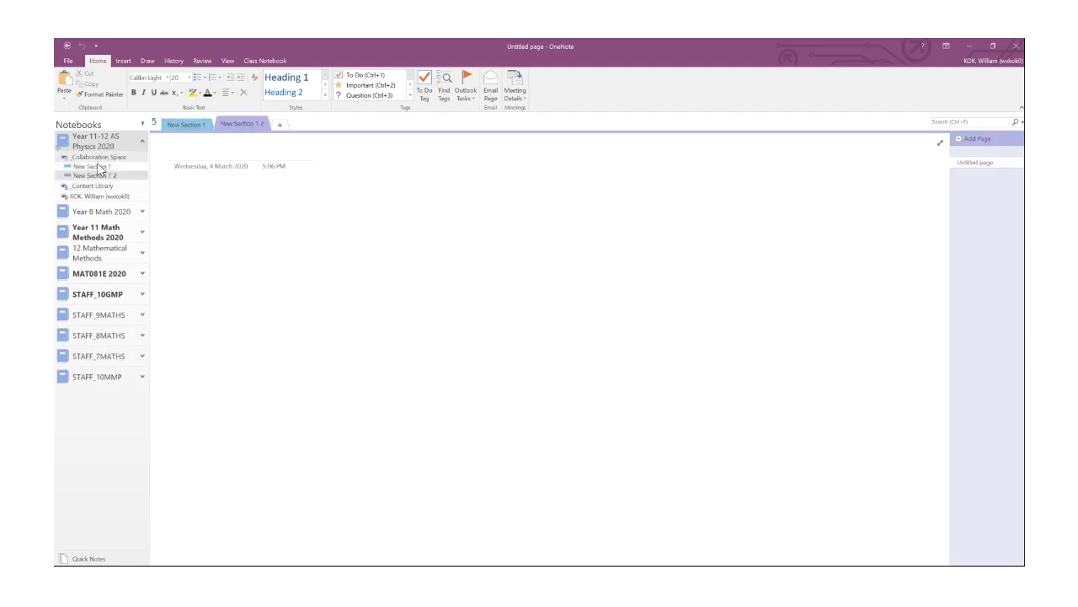
Write the note "Hi Sir, I need help on Q2." on the blank page of the Collaboration Space's New Section 1.
{"action": "left_click", "coordinate": [92, 166]}
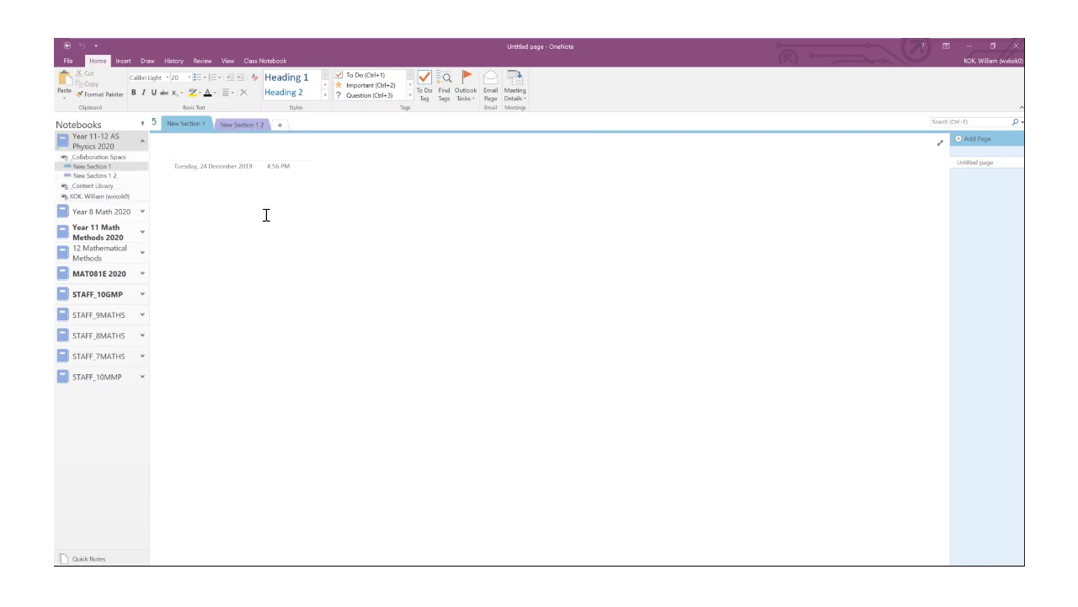
{"action": "key", "text": "Return"}
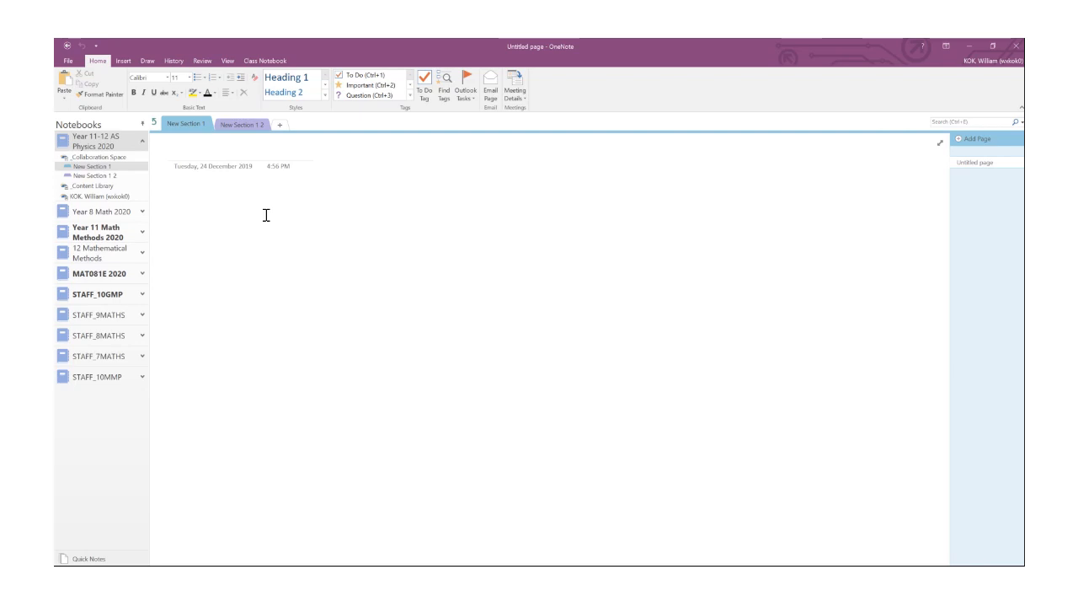
{"action": "type", "text": "Hi Sir"}
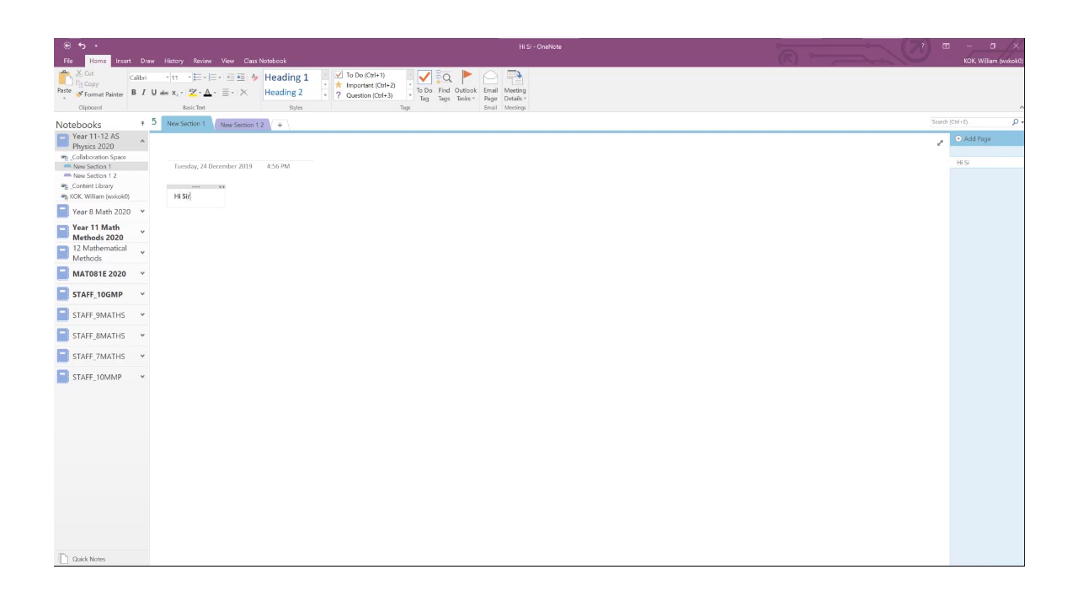
{"action": "type", "text": ", I ne"}
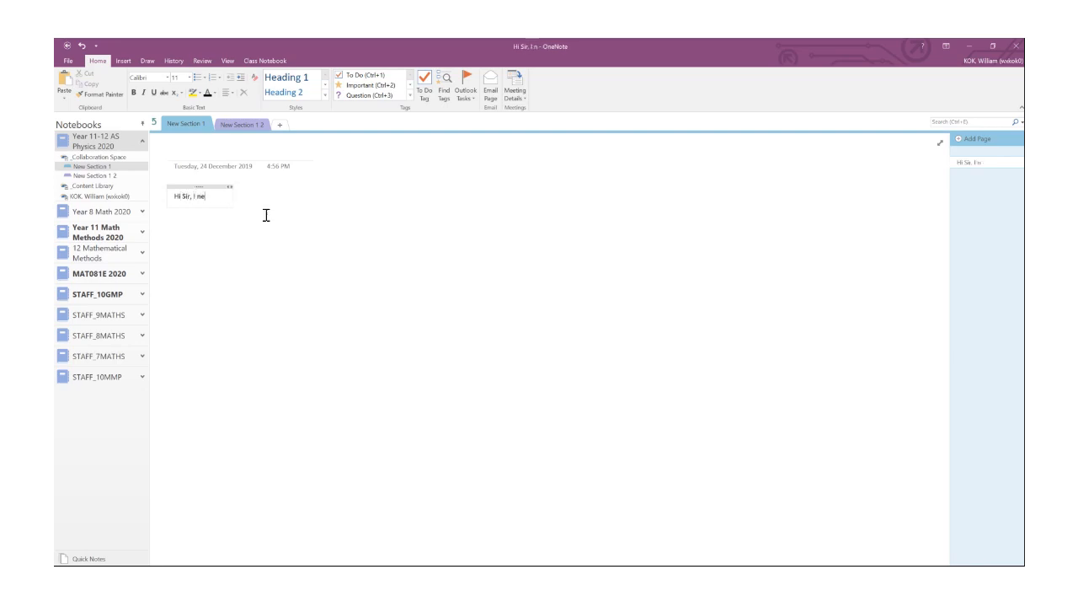
{"action": "type", "text": "ed hellp onb"}
{"action": "key", "text": "BackSpace"}
{"action": "type", "text": "Q2?"}
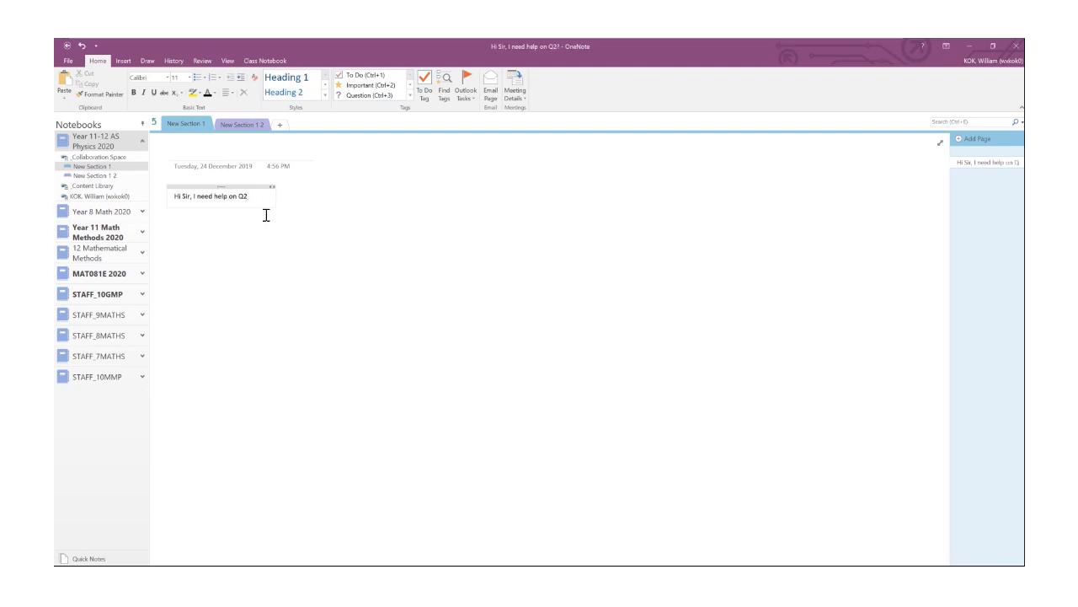
{"action": "key", "text": "BackSpace"}
{"action": "type", "text": "."}
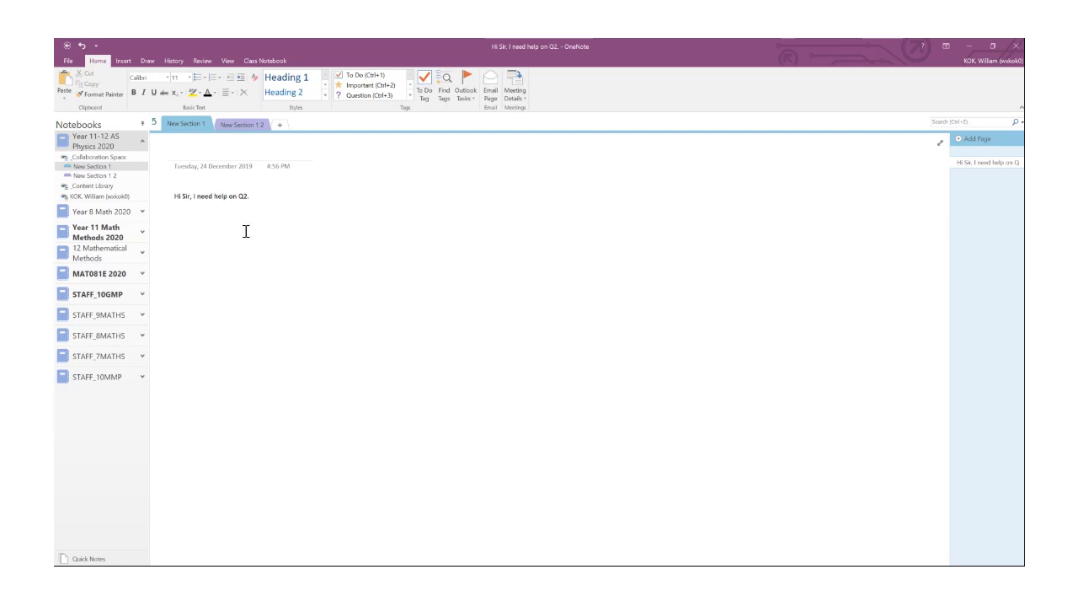
{"action": "left_click", "coordinate": [308, 244]}
{"action": "mouse_move", "coordinate": [615, 40]}
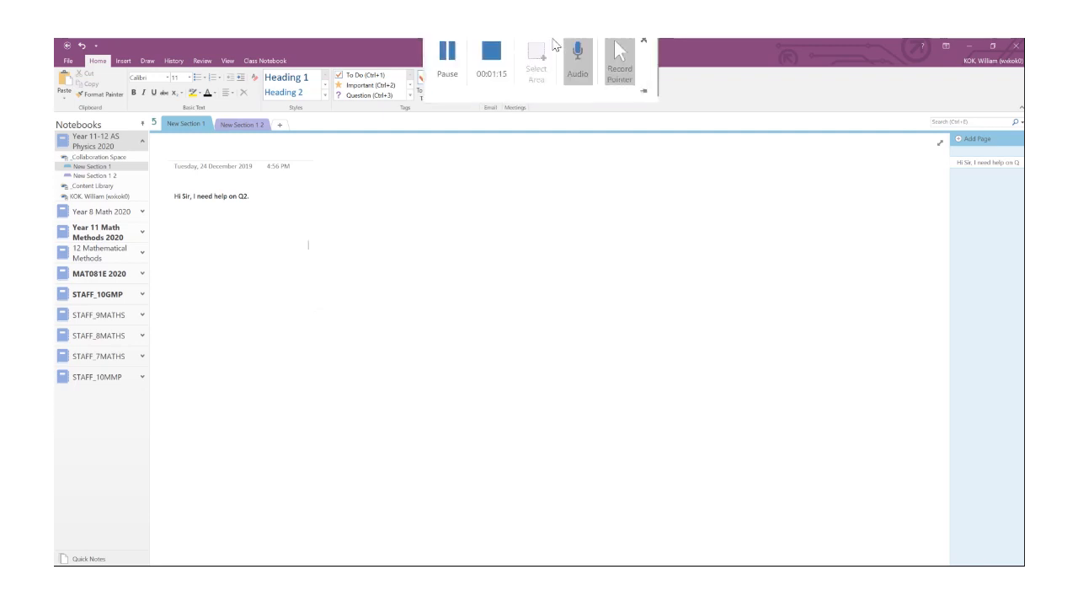
{"action": "left_click", "coordinate": [489, 72]}
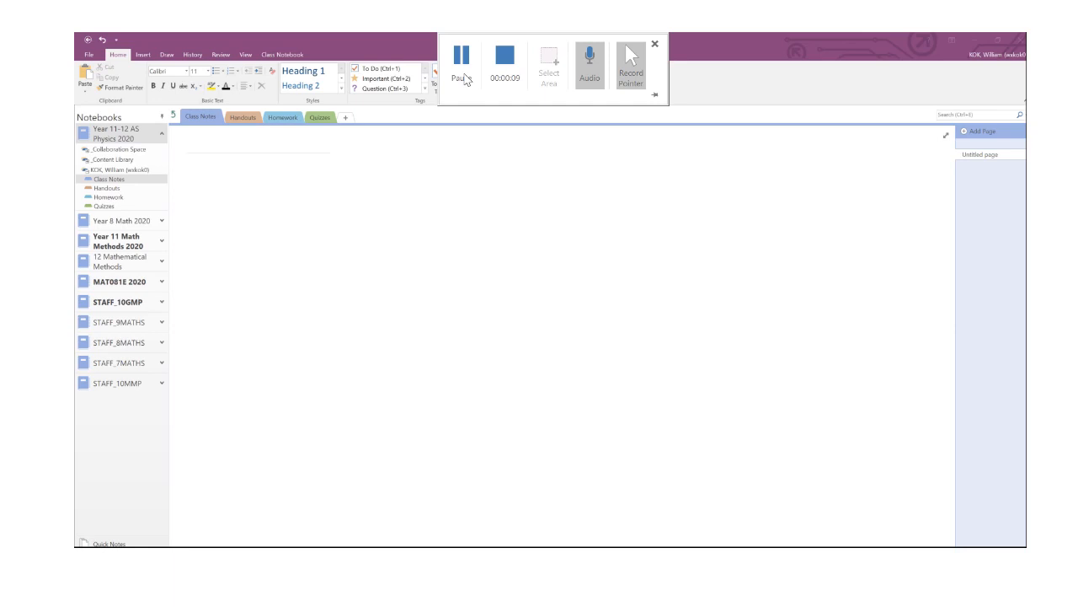
Expand the student's personal section group and look through its Handouts, Homework and Quizzes sections.
{"action": "left_click", "coordinate": [103, 171]}
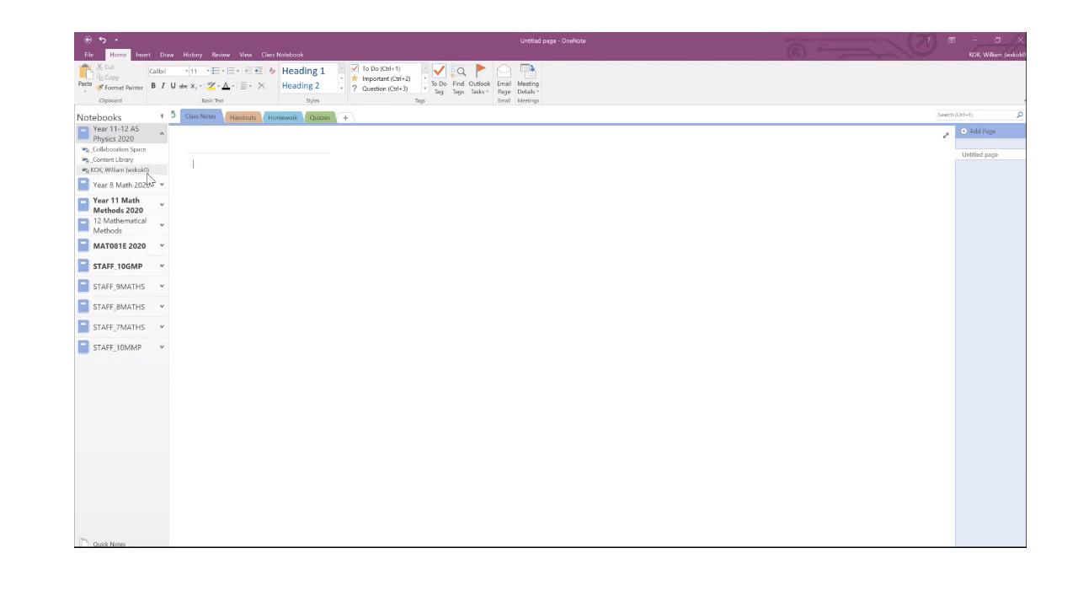
{"action": "left_click", "coordinate": [87, 171]}
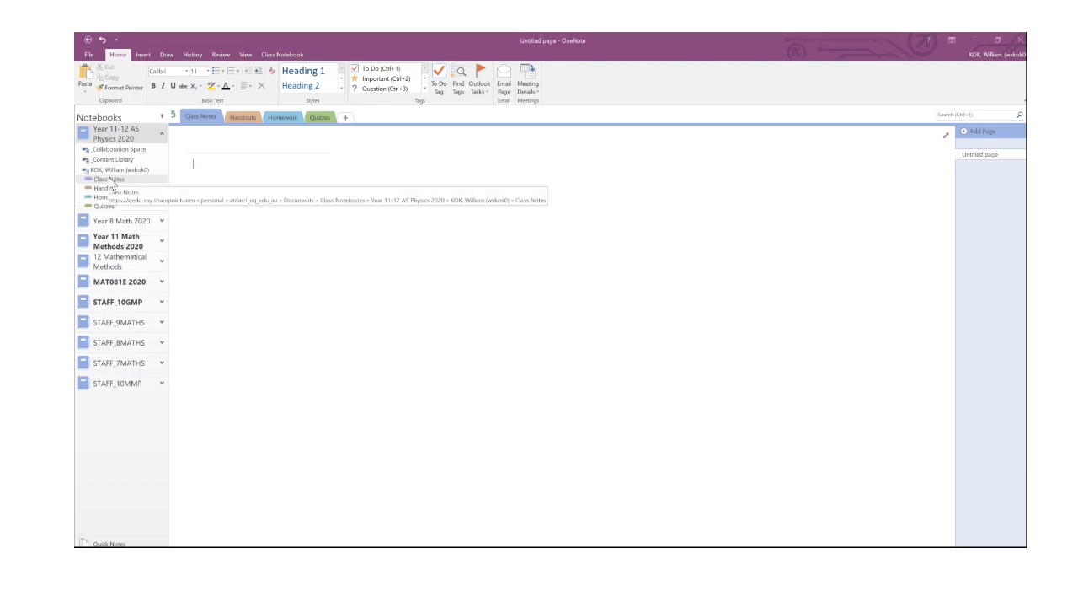
{"action": "left_click", "coordinate": [108, 188]}
{"action": "left_click", "coordinate": [108, 197]}
{"action": "left_click", "coordinate": [107, 206]}
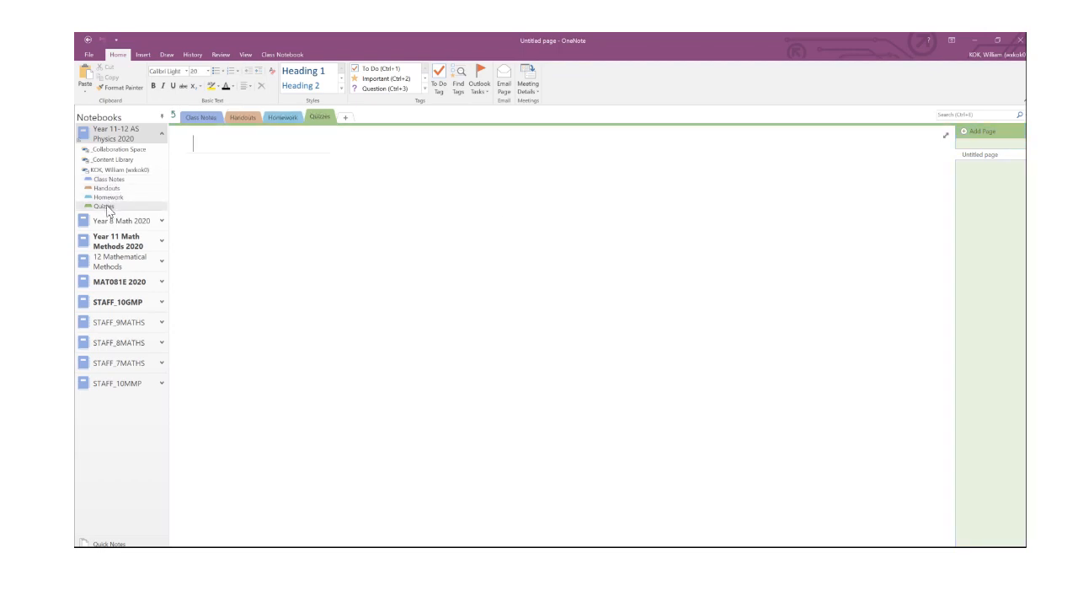
{"action": "left_click", "coordinate": [116, 186]}
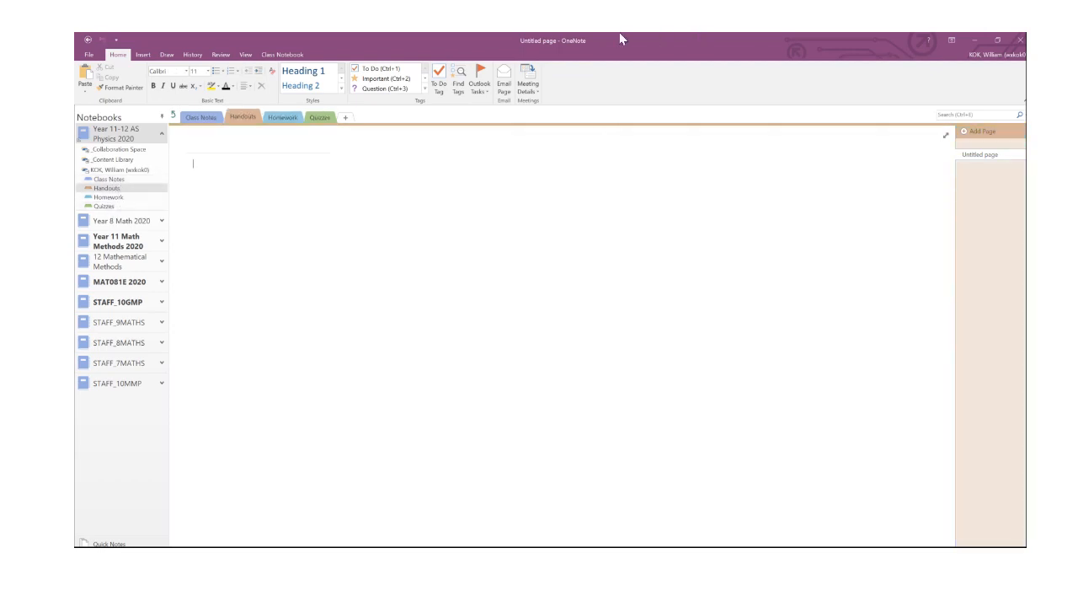
{"action": "mouse_move", "coordinate": [626, 45]}
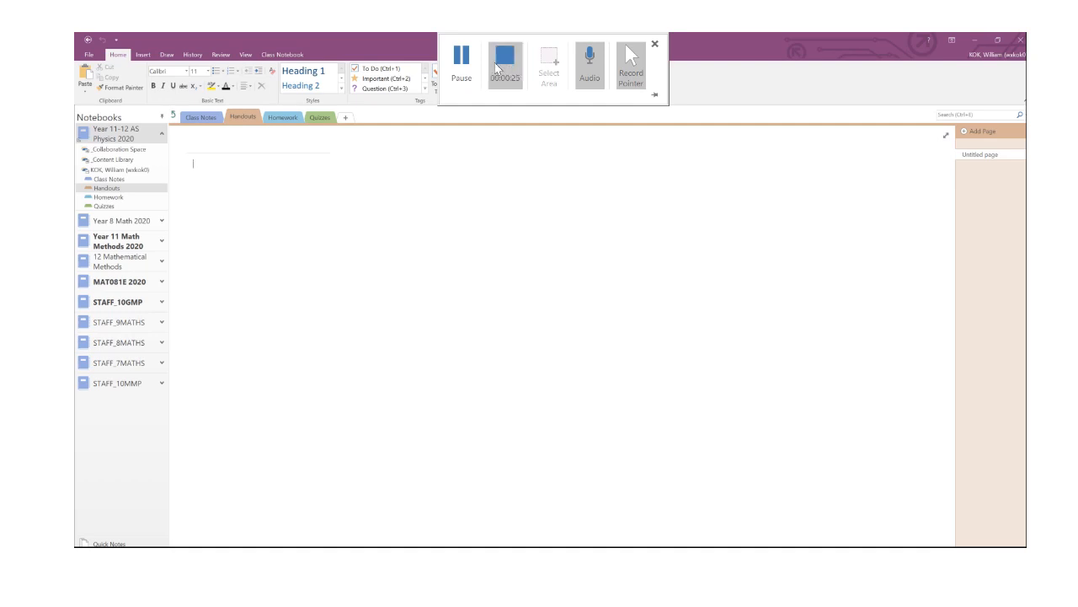
{"action": "left_click", "coordinate": [460, 68]}
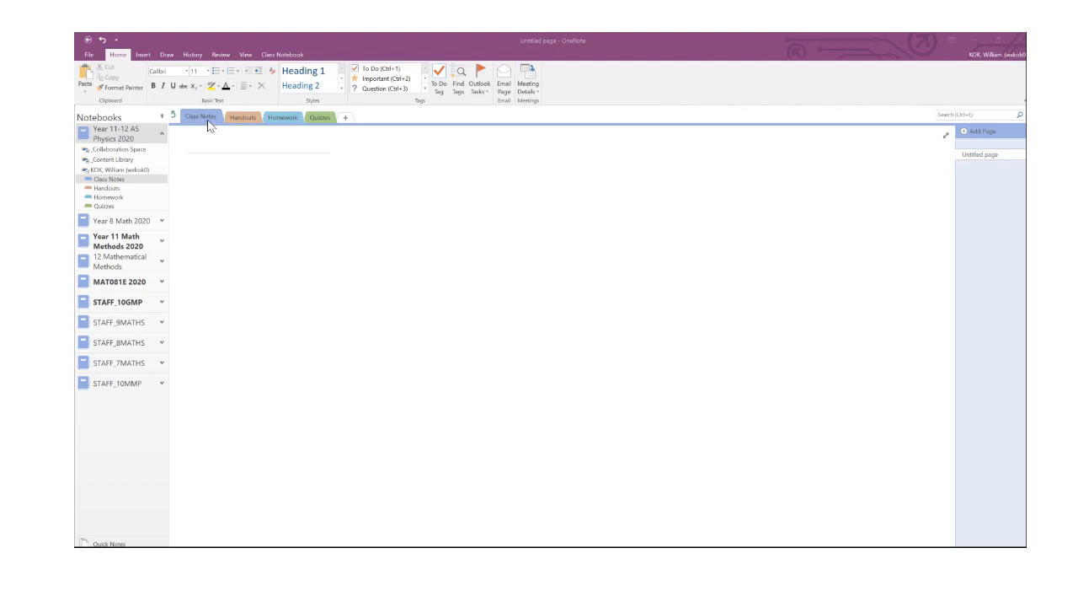
Write a note reading "Ohm's Law" with "V = IR" on the line below in the personal Class Notes section.
{"action": "left_click", "coordinate": [207, 176]}
{"action": "type", "text": "Ohm's La"}
{"action": "type", "text": "w "}
{"action": "type", "text": "V = IR"}
{"action": "key", "text": "Return"}
{"action": "key", "text": "Return"}
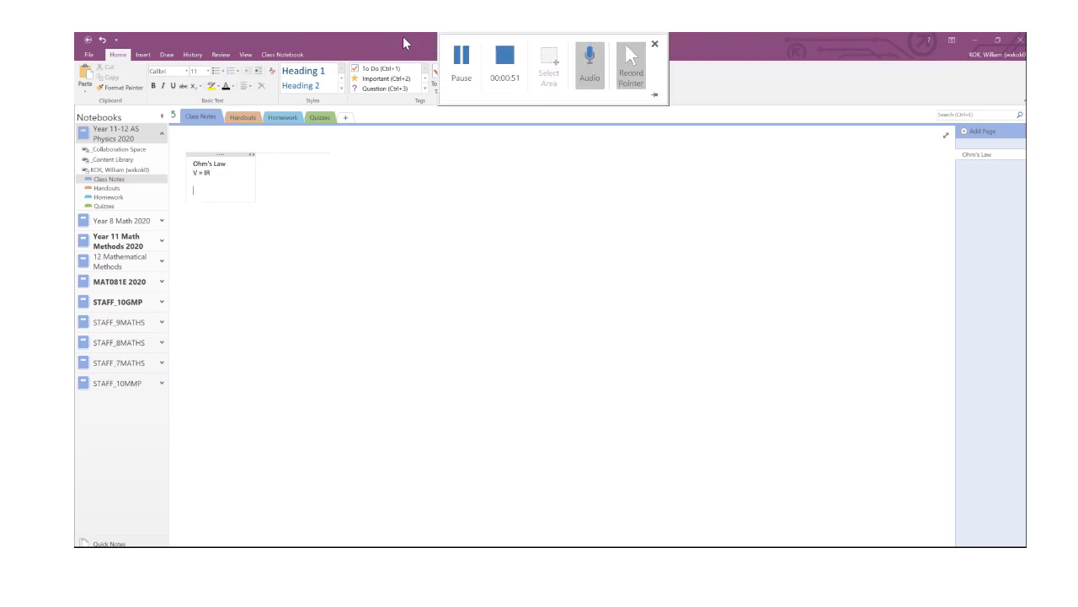
{"action": "left_click", "coordinate": [430, 238]}
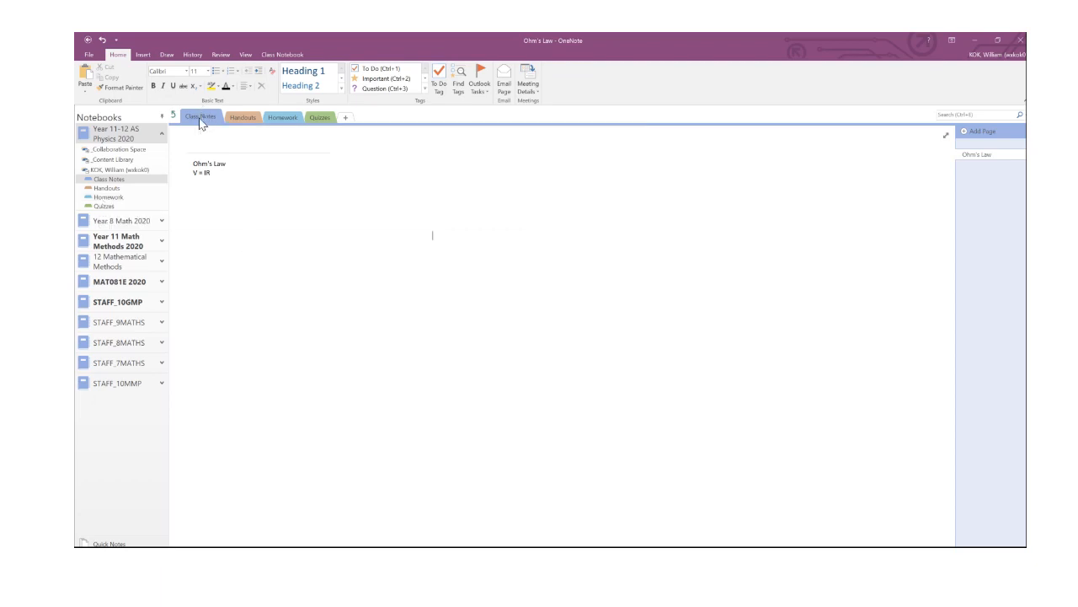
View the personal Handouts section, and open the Homework section with the cursor placed on its blank page.
{"action": "left_click", "coordinate": [245, 122]}
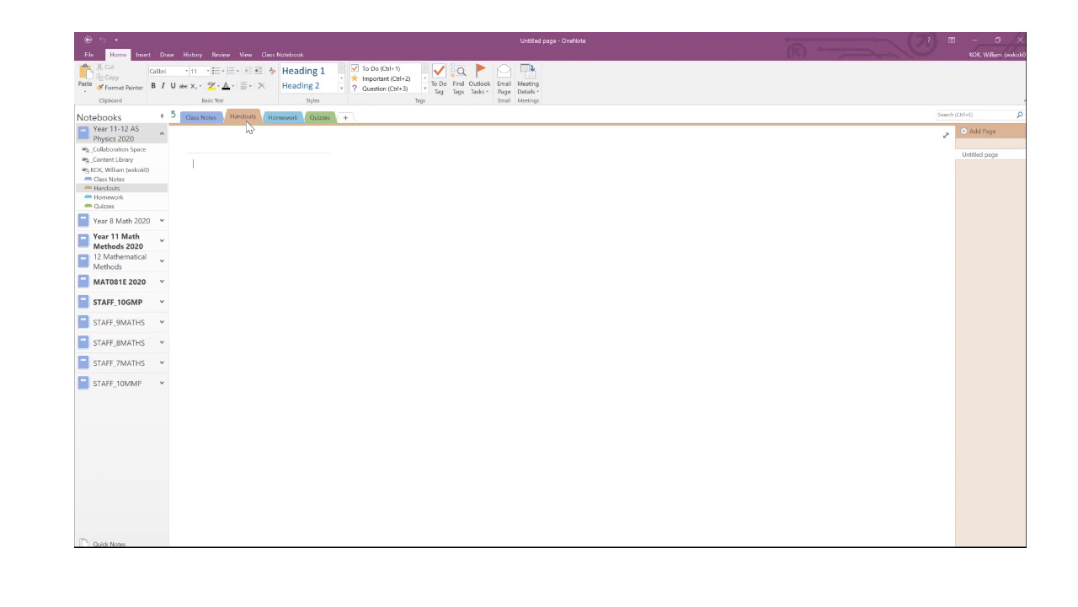
{"action": "left_click", "coordinate": [285, 116]}
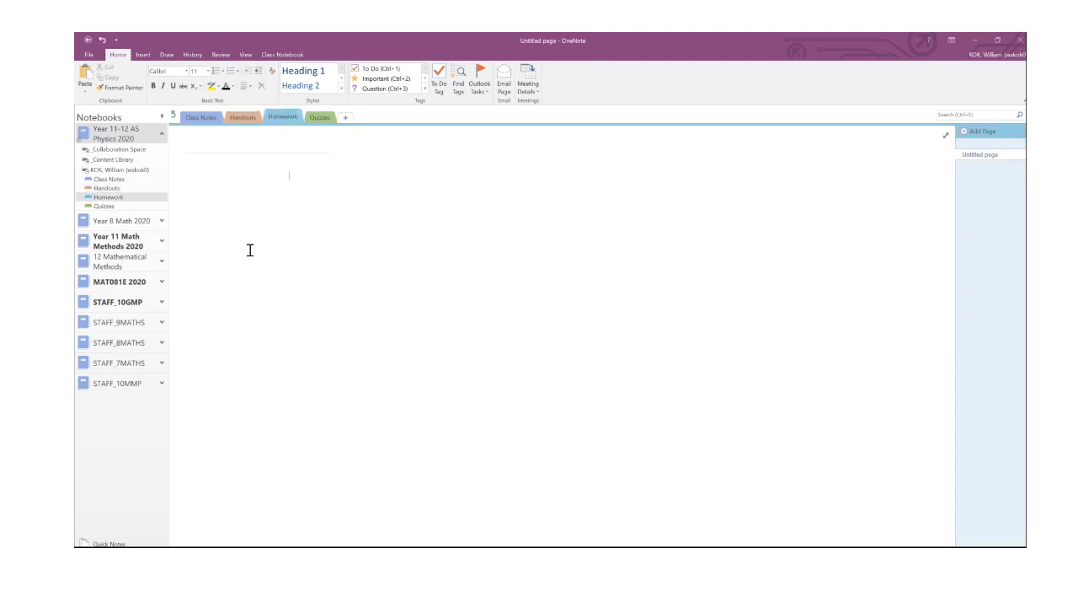
{"action": "left_click", "coordinate": [307, 184]}
Switch to the Saved Pictures folder in File Explorer, view the Homework.jpg photo and close it.
{"action": "mouse_move", "coordinate": [159, 556]}
{"action": "left_click", "coordinate": [260, 557]}
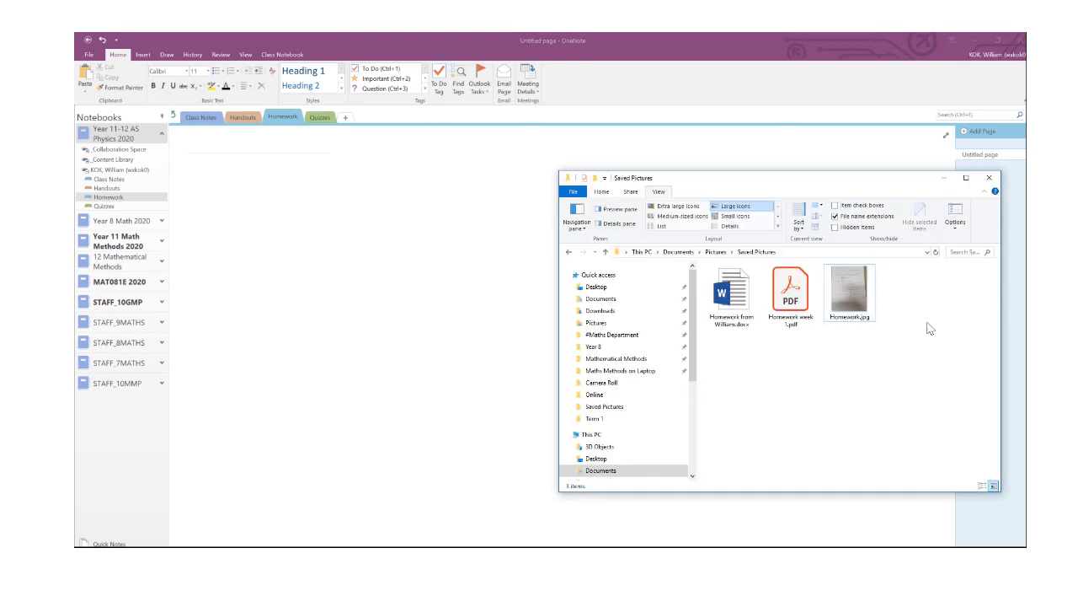
{"action": "double_click", "coordinate": [849, 295]}
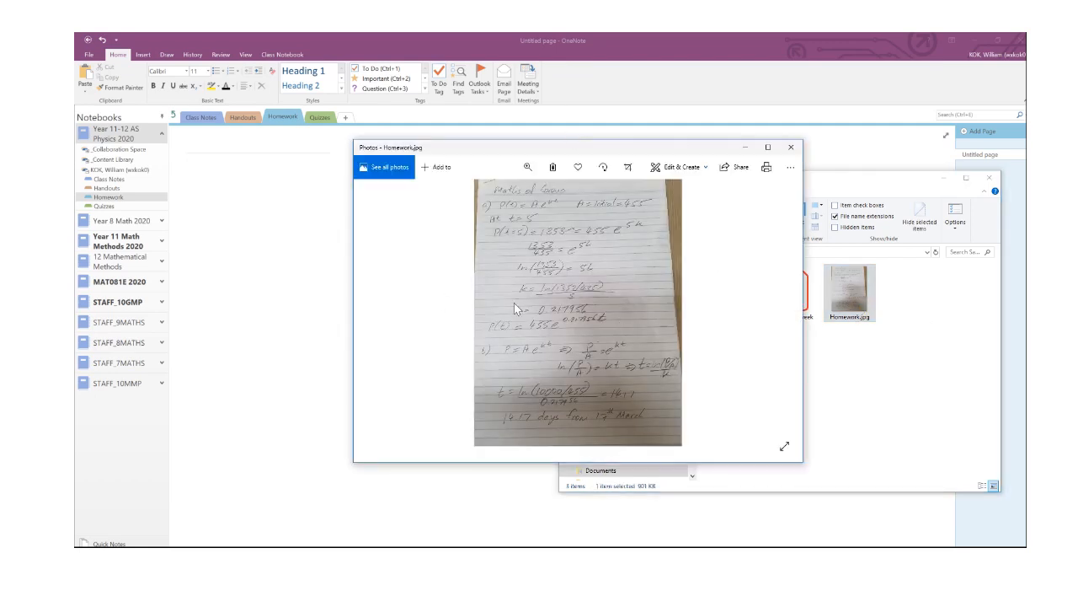
{"action": "left_click", "coordinate": [791, 147]}
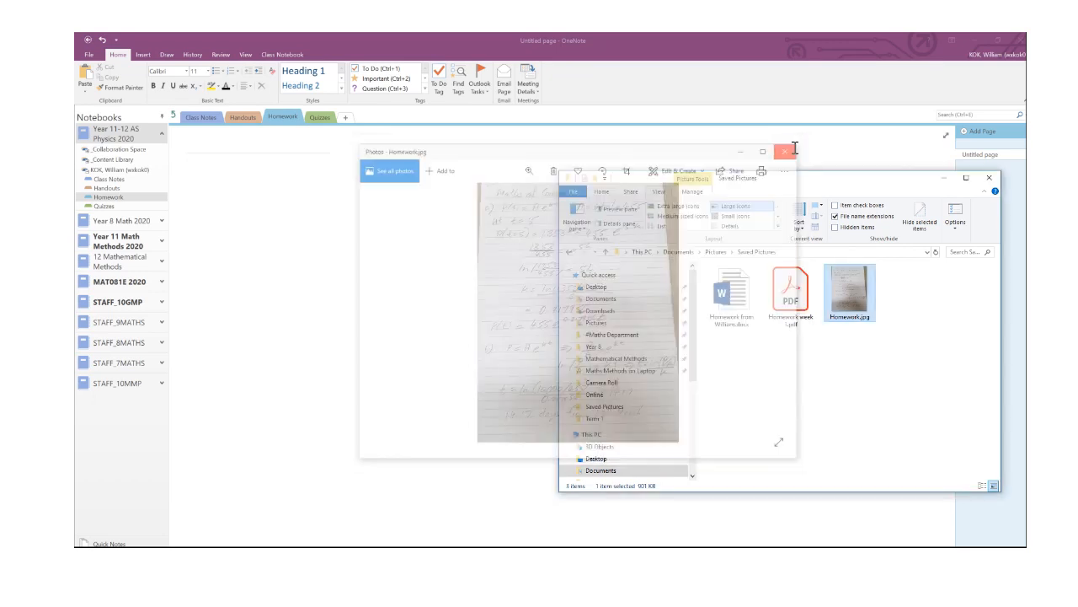
Insert the Homework.jpg photo from the Saved Pictures folder onto the personal Homework page, moving and resizing it near the page's upper edge.
{"action": "left_click_drag", "start_coordinate": [868, 288], "coordinate": [337, 278]}
{"action": "left_click_drag", "start_coordinate": [417, 344], "coordinate": [232, 183]}
{"action": "left_click_drag", "start_coordinate": [517, 335], "coordinate": [371, 228]}
{"action": "left_click", "coordinate": [520, 264]}
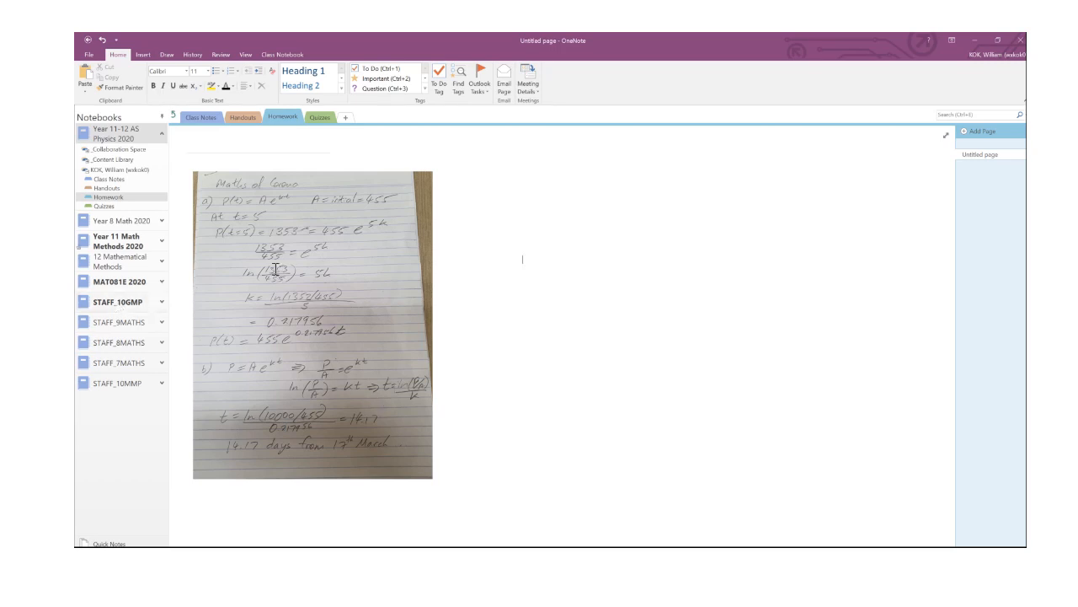
{"action": "left_click", "coordinate": [248, 247]}
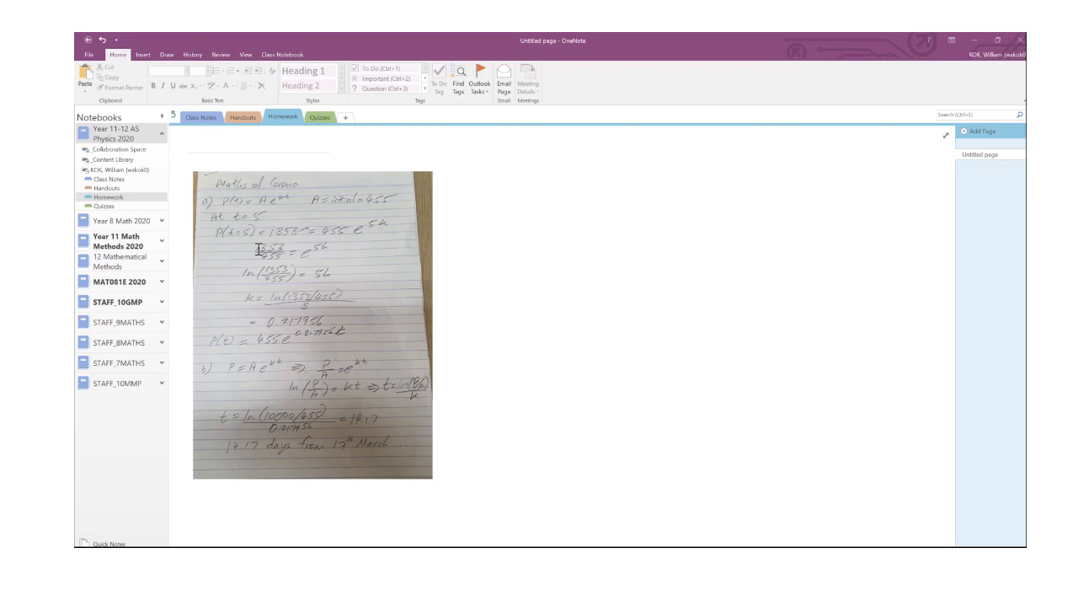
Write the filler note "Hofdhsadfs fhs fhsadhojg aohjgoi" beside the homework photo and erase all of it.
{"action": "left_click", "coordinate": [476, 184]}
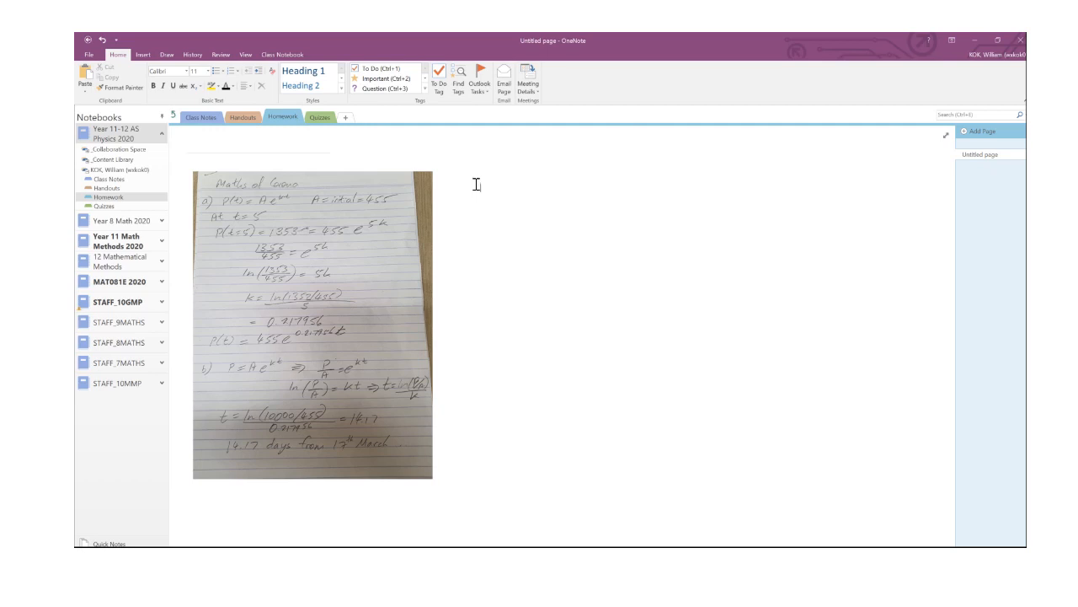
{"action": "type", "text": "Hofdhsa"}
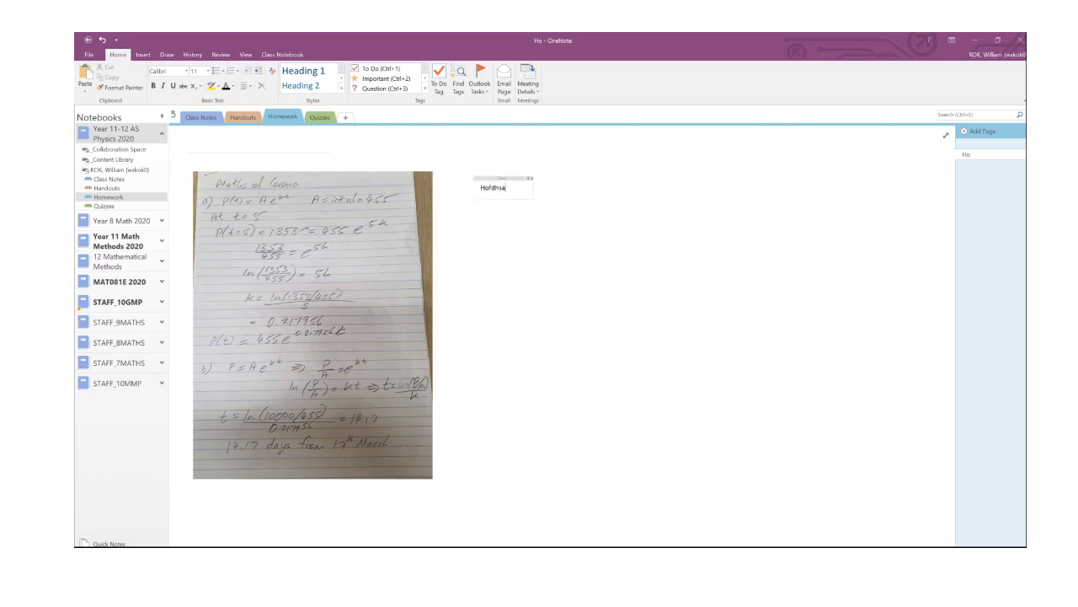
{"action": "type", "text": "dfs fhs fhsadhojg aohjgoi"}
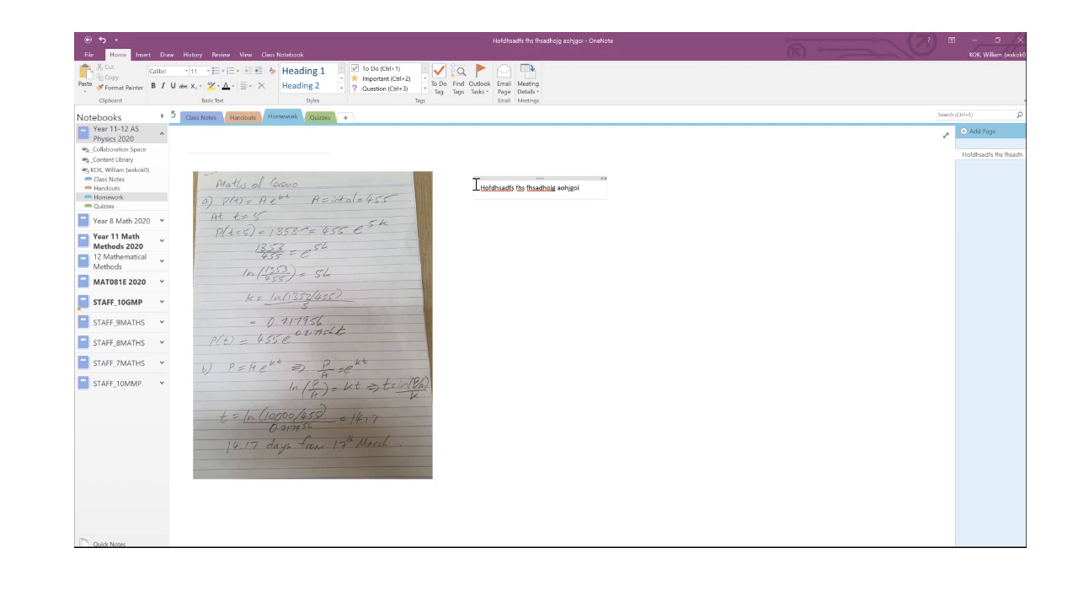
{"action": "key", "text": "BackSpace"}
{"action": "key", "text": "BackSpace"}
{"action": "key", "text": "BackSpace"}
{"action": "key", "text": "BackSpace"}
{"action": "key", "text": "BackSpace"}
{"action": "key", "text": "BackSpace"}
{"action": "key", "text": "BackSpace"}
{"action": "key", "text": "BackSpace"}
{"action": "key", "text": "BackSpace"}
{"action": "key", "text": "BackSpace"}
{"action": "key", "text": "BackSpace"}
{"action": "key", "text": "BackSpace"}
{"action": "key", "text": "BackSpace"}
{"action": "key", "text": "BackSpace"}
{"action": "key", "text": "BackSpace"}
{"action": "key", "text": "BackSpace"}
{"action": "key", "text": "BackSpace"}
{"action": "key", "text": "BackSpace"}
{"action": "key", "text": "BackSpace"}
{"action": "key", "text": "BackSpace"}
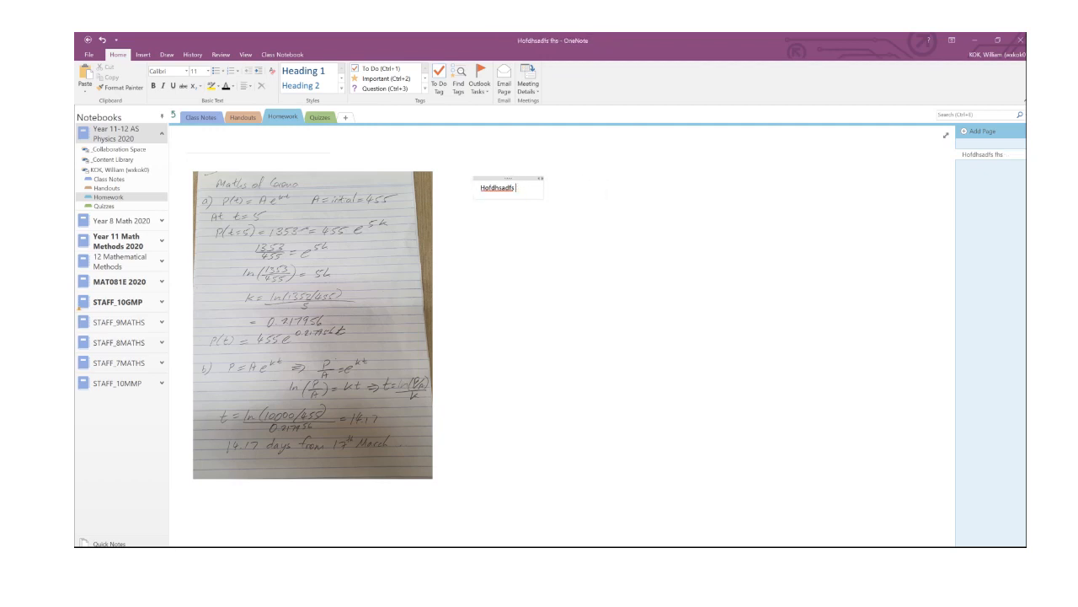
{"action": "key", "text": "BackSpace"}
{"action": "key", "text": "BackSpace"}
{"action": "key", "text": "BackSpace"}
{"action": "key", "text": "BackSpace"}
{"action": "key", "text": "BackSpace"}
{"action": "key", "text": "BackSpace"}
{"action": "key", "text": "BackSpace"}
{"action": "key", "text": "BackSpace"}
{"action": "key", "text": "BackSpace"}
{"action": "key", "text": "BackSpace"}
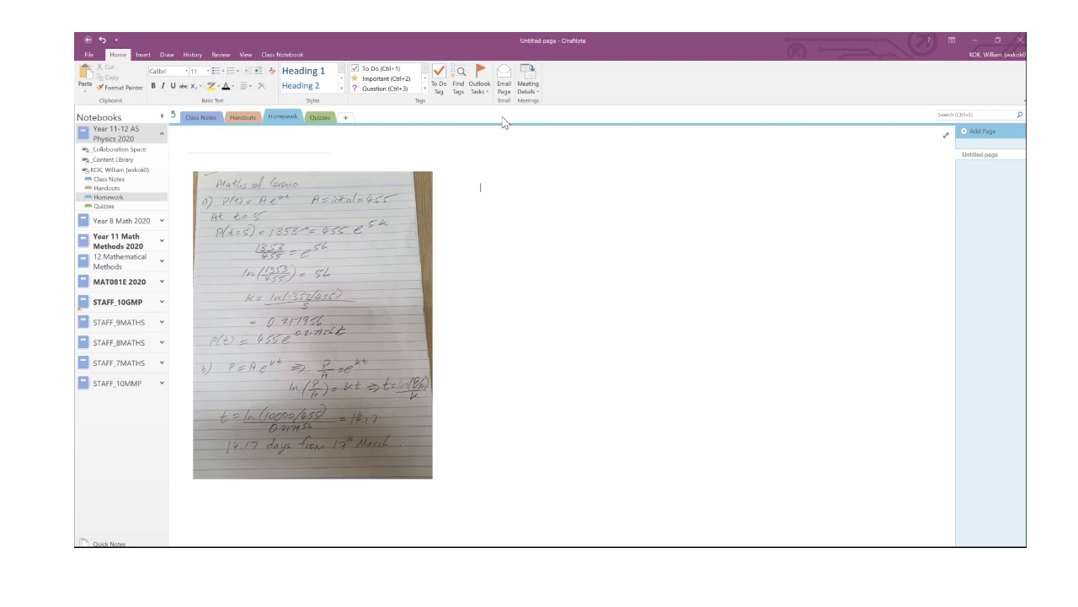
Attach the Word homework document from the Saved Pictures folder as a file beside the homework photo.
{"action": "left_click", "coordinate": [452, 556]}
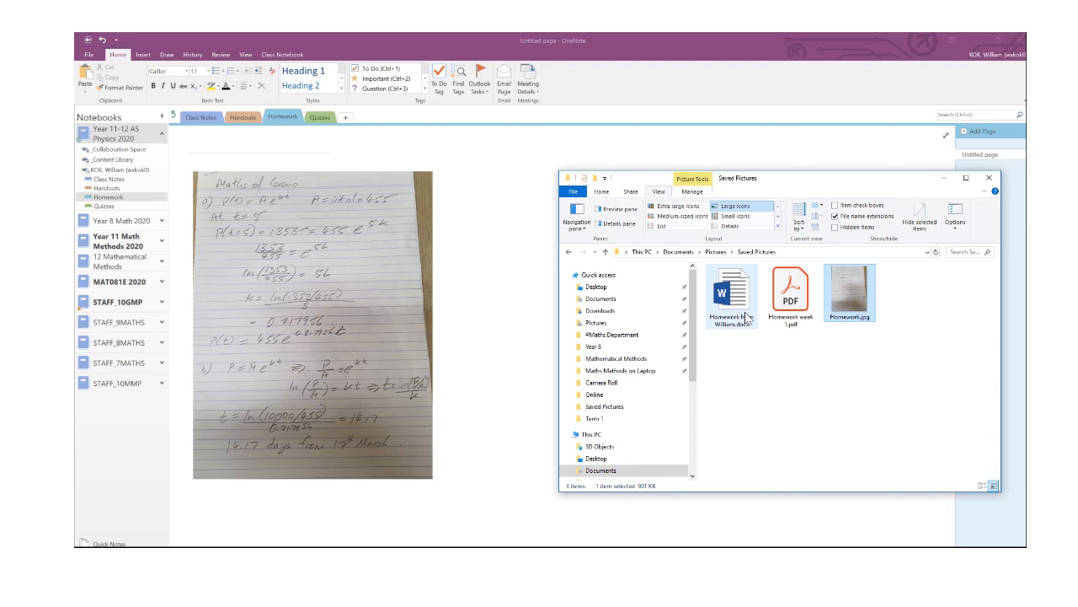
{"action": "left_click", "coordinate": [802, 412]}
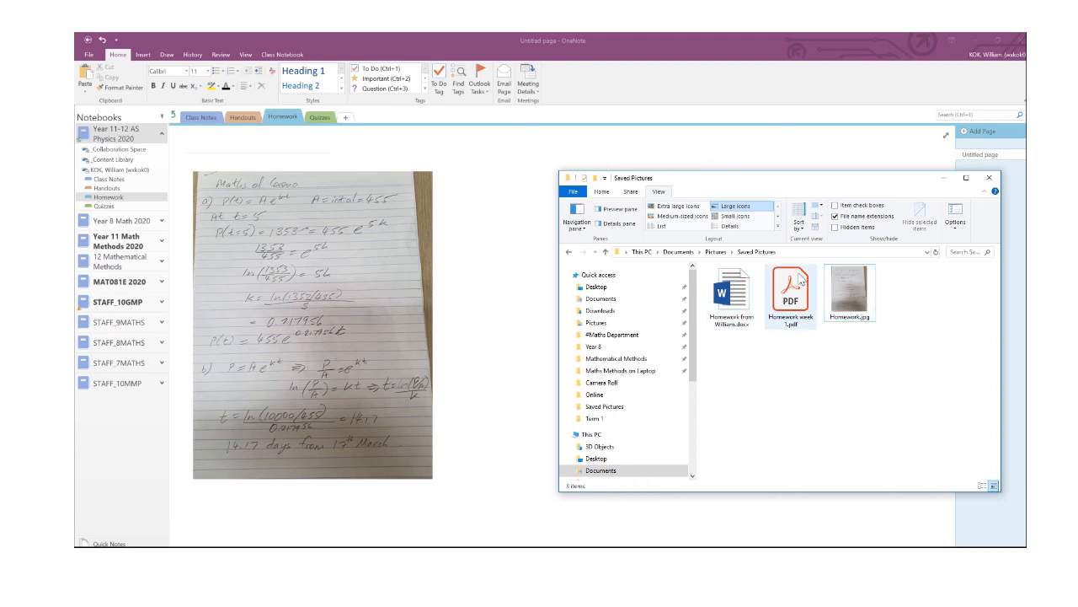
{"action": "left_click_drag", "start_coordinate": [835, 180], "coordinate": [861, 167]}
{"action": "left_click_drag", "start_coordinate": [759, 277], "coordinate": [504, 214]}
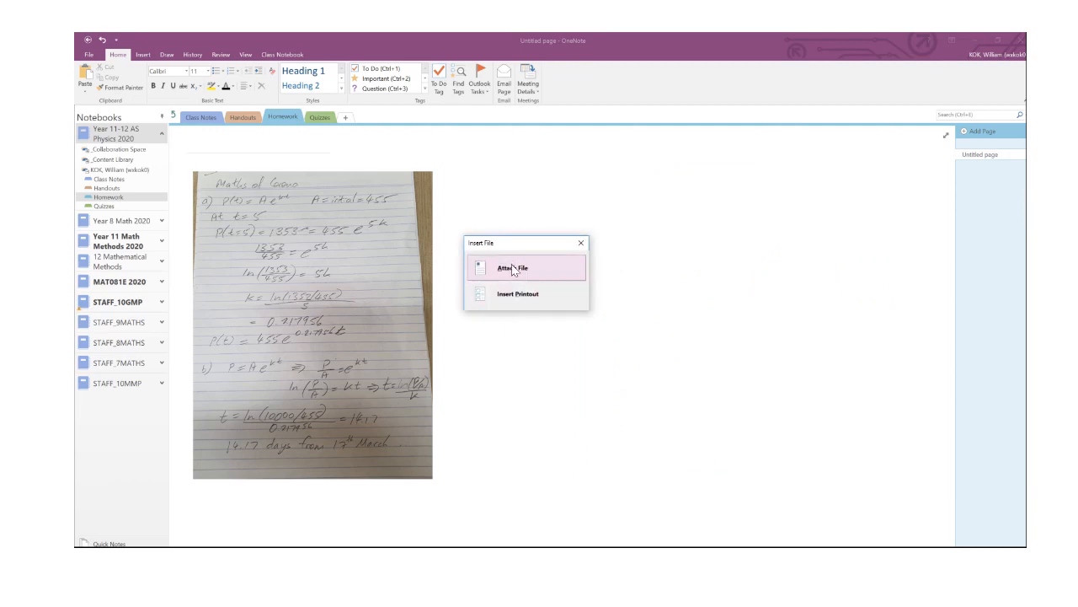
{"action": "left_click", "coordinate": [513, 268]}
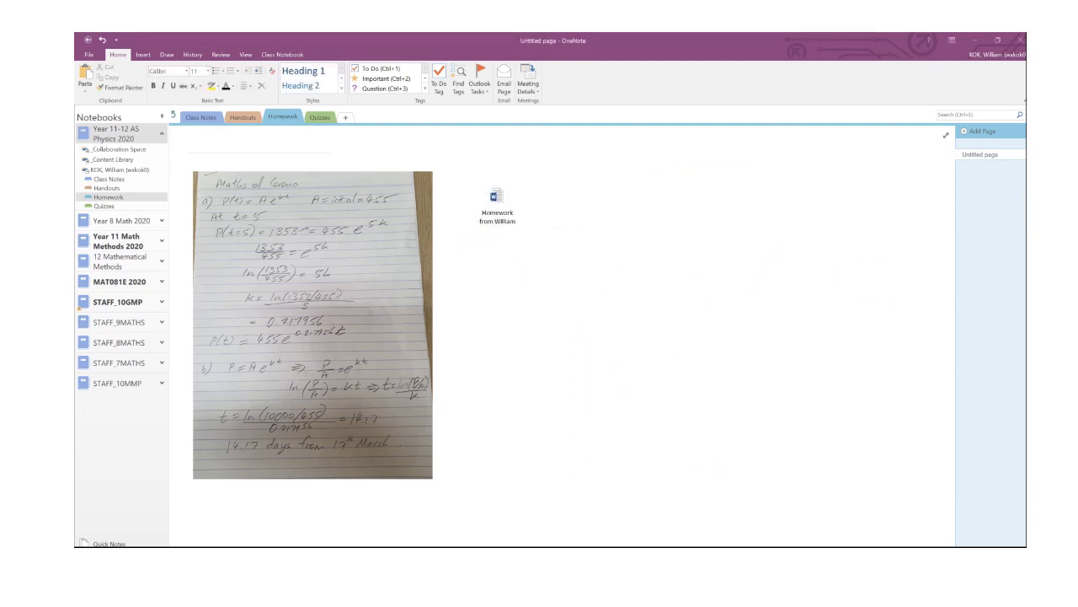
Attach Homework week 1.pdf from the Saved Pictures folder as a file and place it below the Word attachment.
{"action": "key", "text": "alt+Tab"}
{"action": "left_click", "coordinate": [832, 278]}
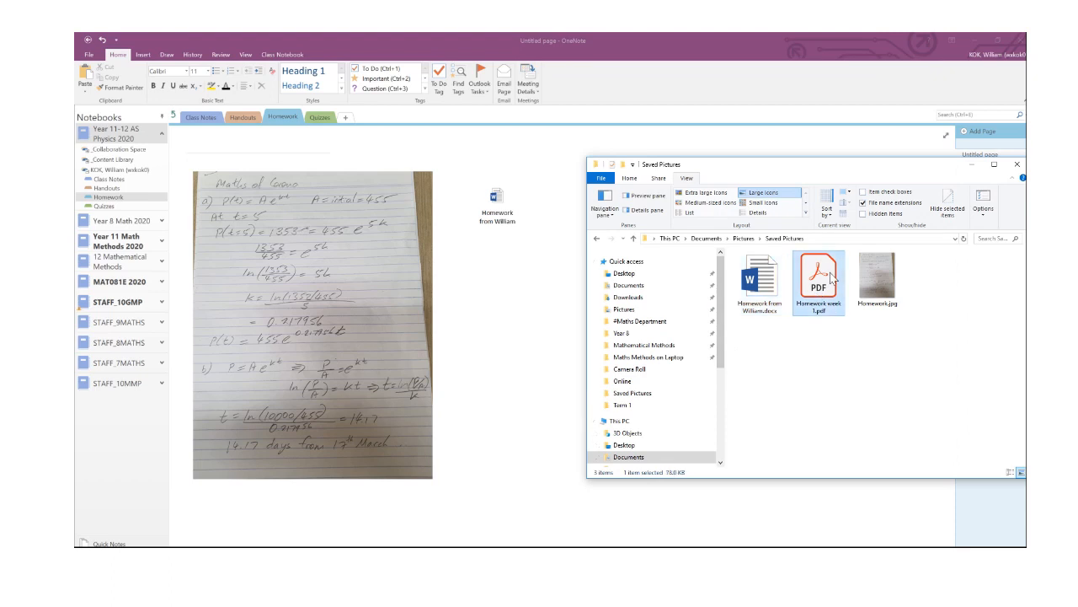
{"action": "left_click_drag", "start_coordinate": [832, 279], "coordinate": [523, 310]}
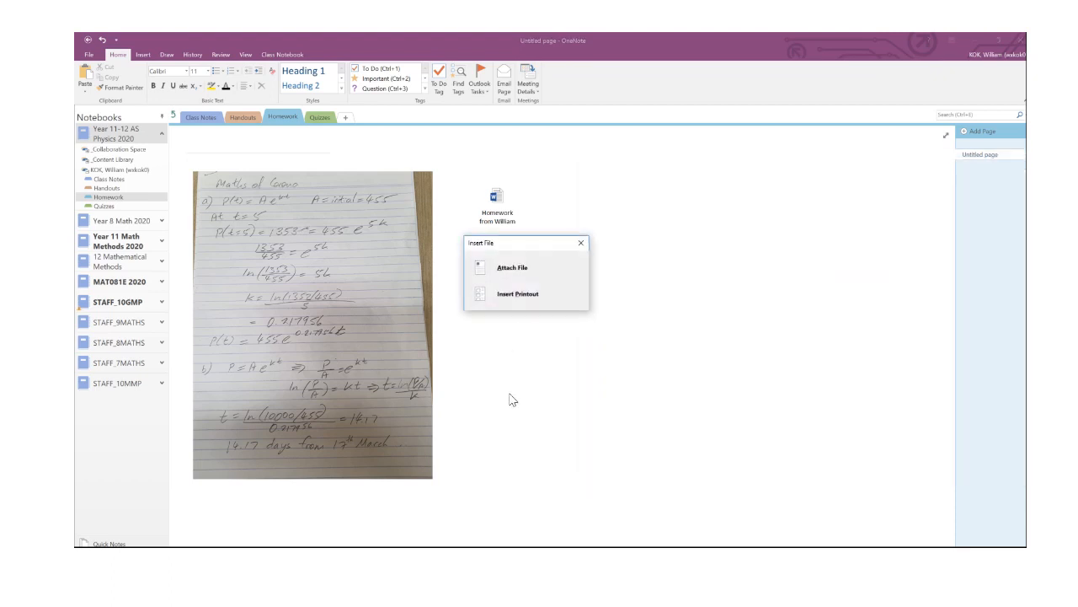
{"action": "left_click", "coordinate": [512, 268]}
{"action": "left_click_drag", "start_coordinate": [533, 327], "coordinate": [486, 279]}
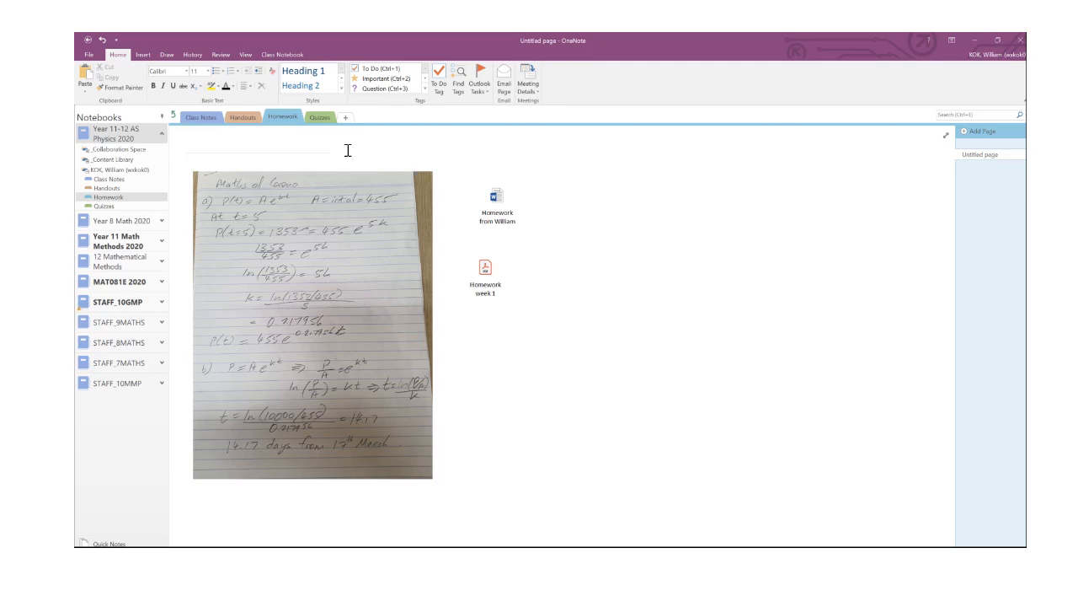
View the personal Quizzes section, return to Homework and collapse the student's personal section group.
{"action": "left_click", "coordinate": [320, 120]}
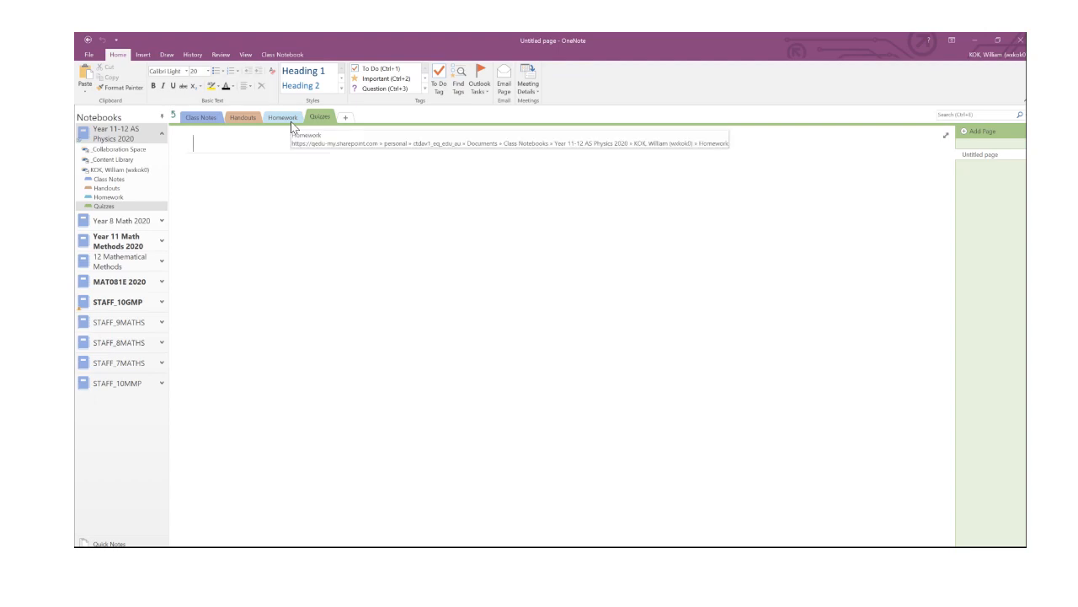
{"action": "left_click", "coordinate": [284, 118]}
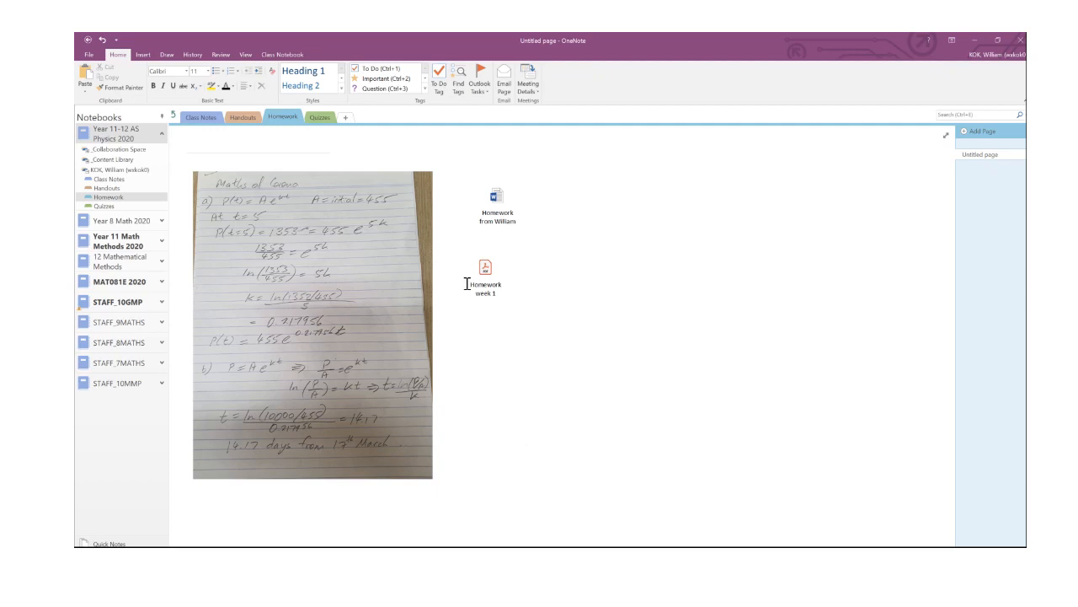
{"action": "left_click", "coordinate": [86, 172]}
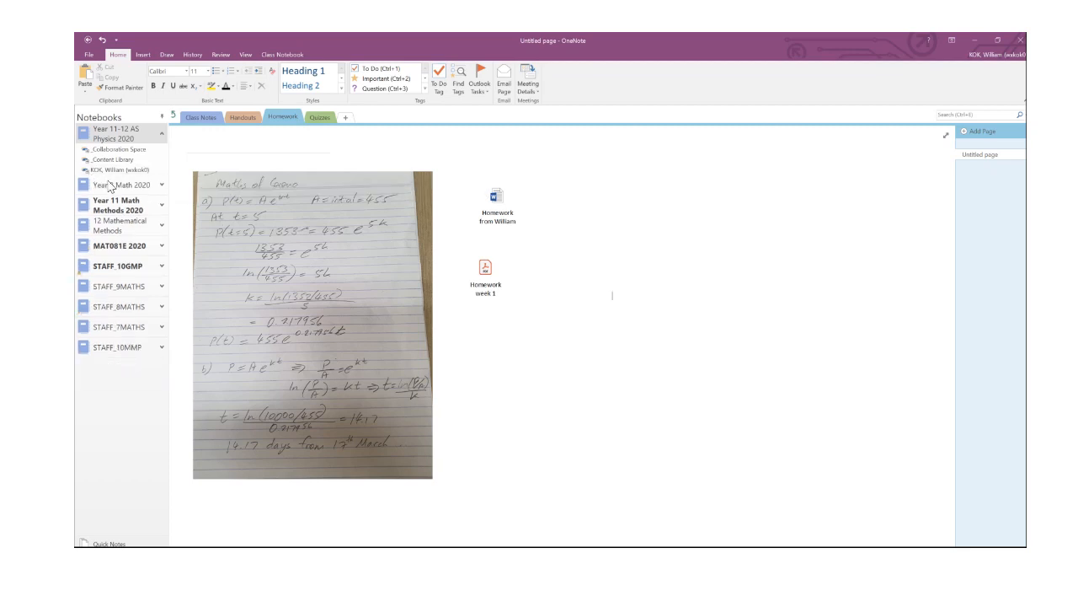
Open the Collaboration Space and view the help question in New Section 1.
{"action": "left_click", "coordinate": [127, 152]}
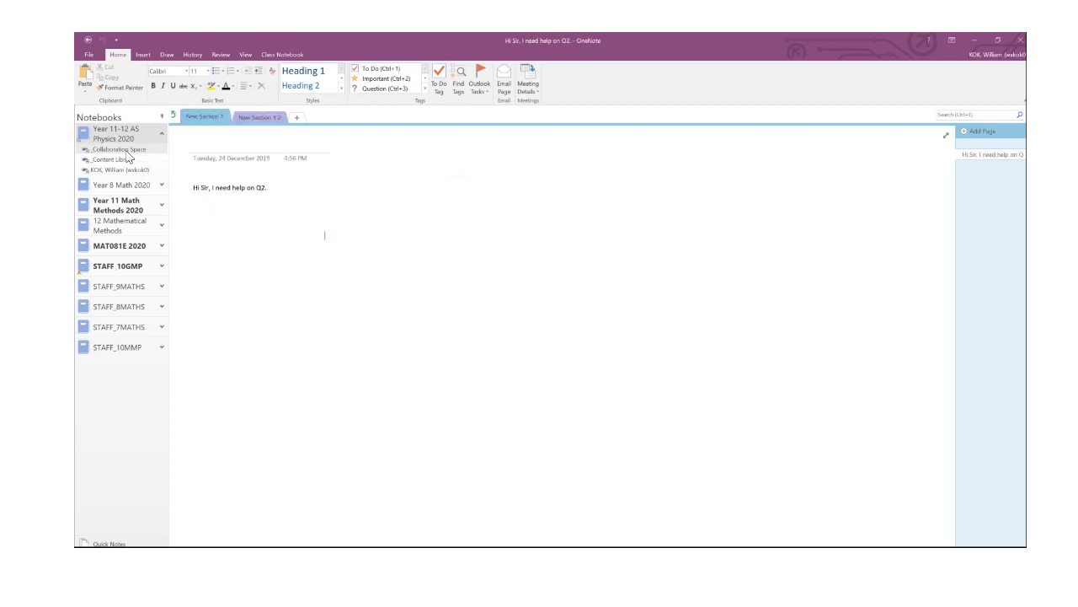
{"action": "double_click", "coordinate": [127, 152]}
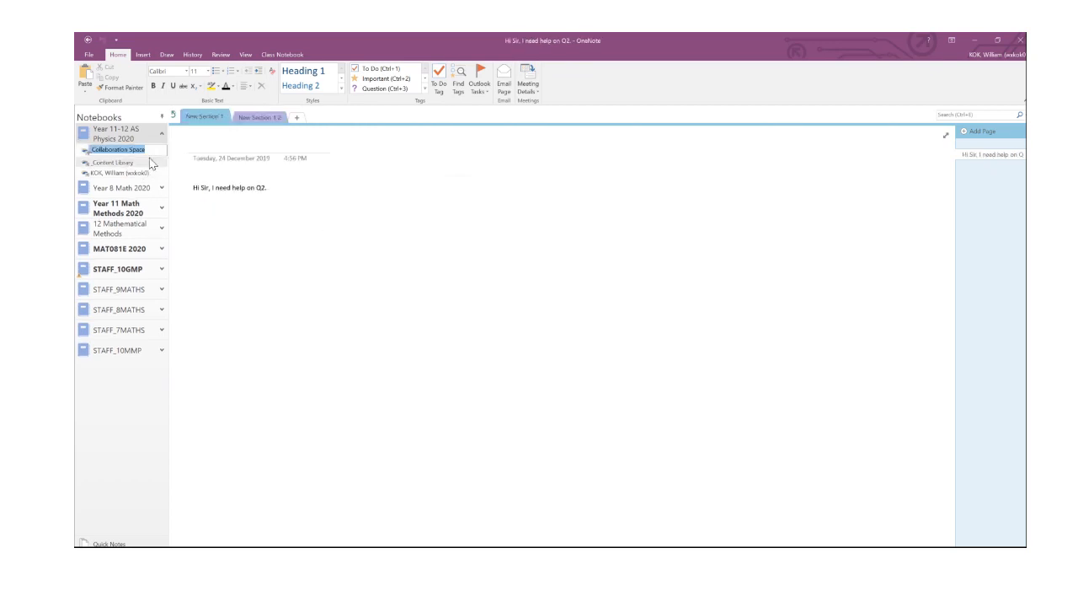
{"action": "left_click", "coordinate": [179, 148]}
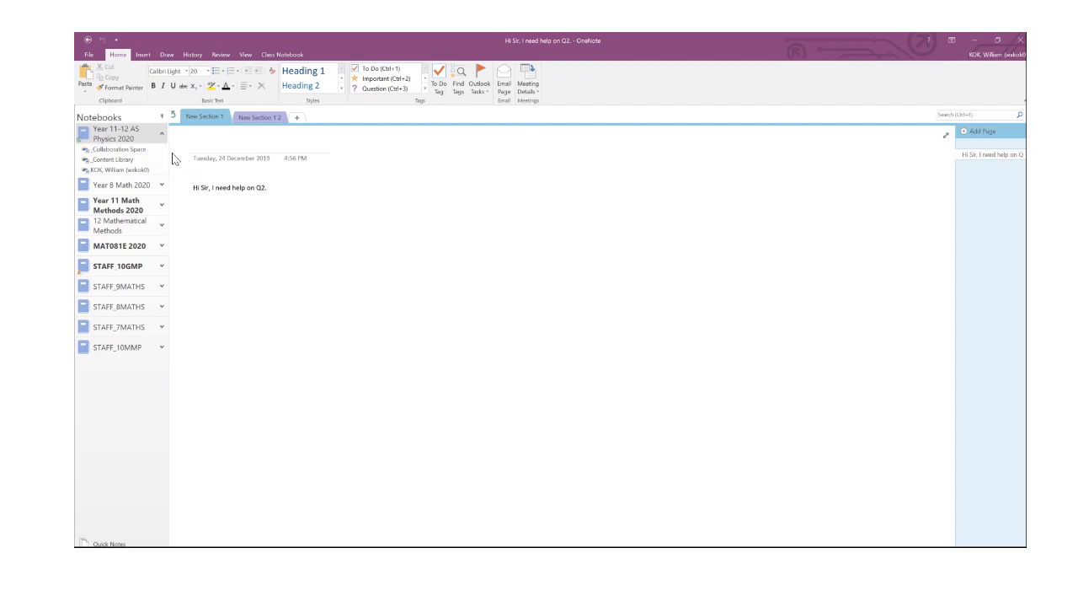
Open the Content Library and look through its Unit 2, Unit 3 and Unit 4 sections, including the Topic 3 Electrical Circuits page.
{"action": "left_click", "coordinate": [135, 162]}
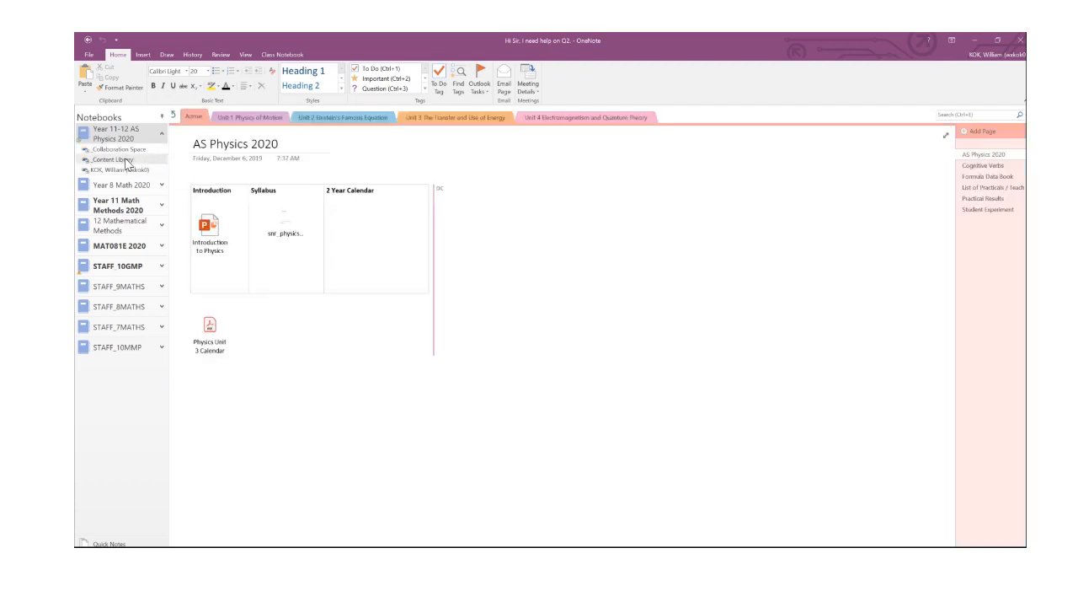
{"action": "left_click", "coordinate": [379, 120]}
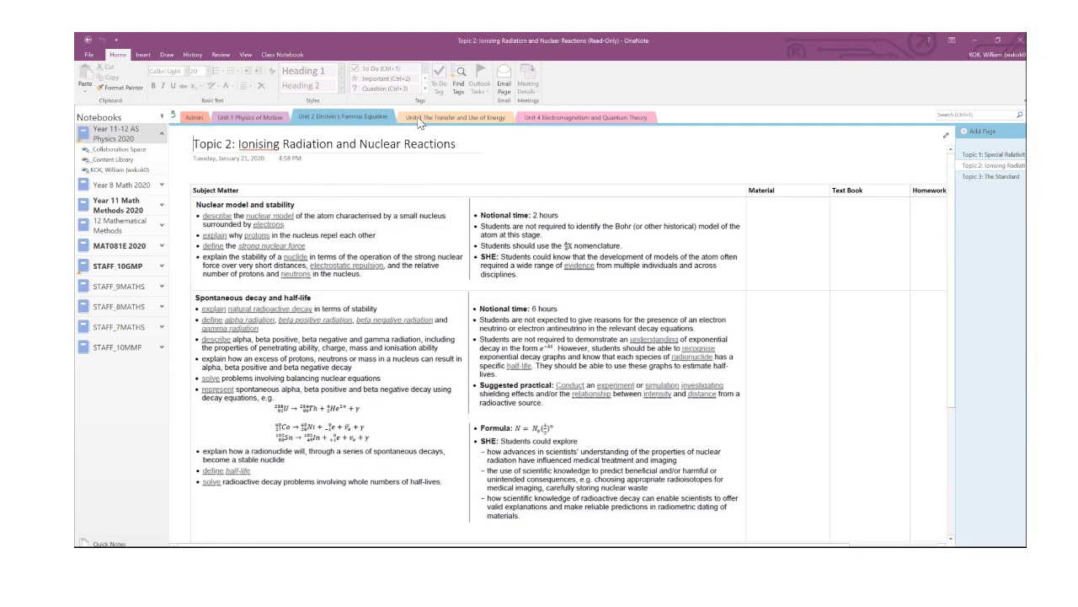
{"action": "left_click", "coordinate": [421, 119]}
{"action": "left_click", "coordinate": [549, 120]}
{"action": "left_click", "coordinate": [472, 115]}
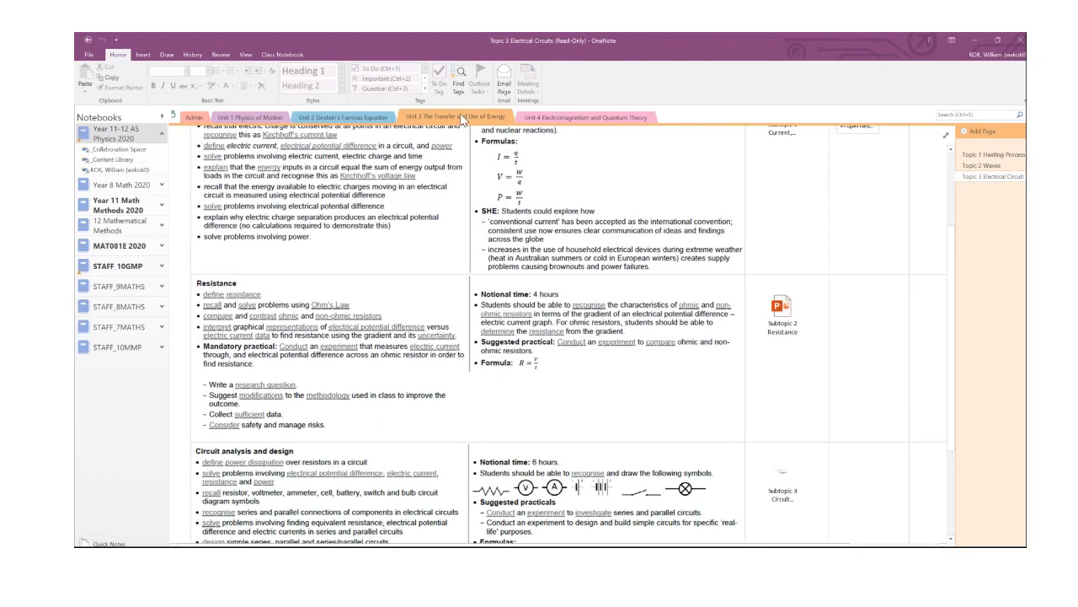
{"action": "scroll", "coordinate": [453, 242], "scroll_direction": "up", "scroll_amount": 2}
{"action": "scroll", "coordinate": [453, 243], "scroll_direction": "up", "scroll_amount": 1}
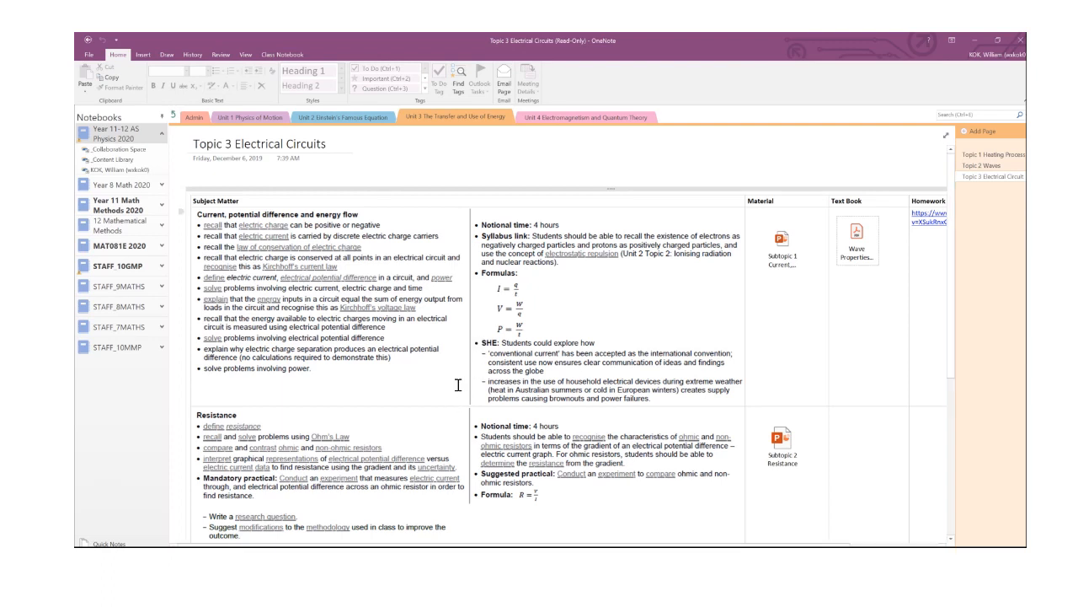
Return to the student's personal section group and view the Ohm's Law note in Class Notes.
{"action": "left_click", "coordinate": [116, 172]}
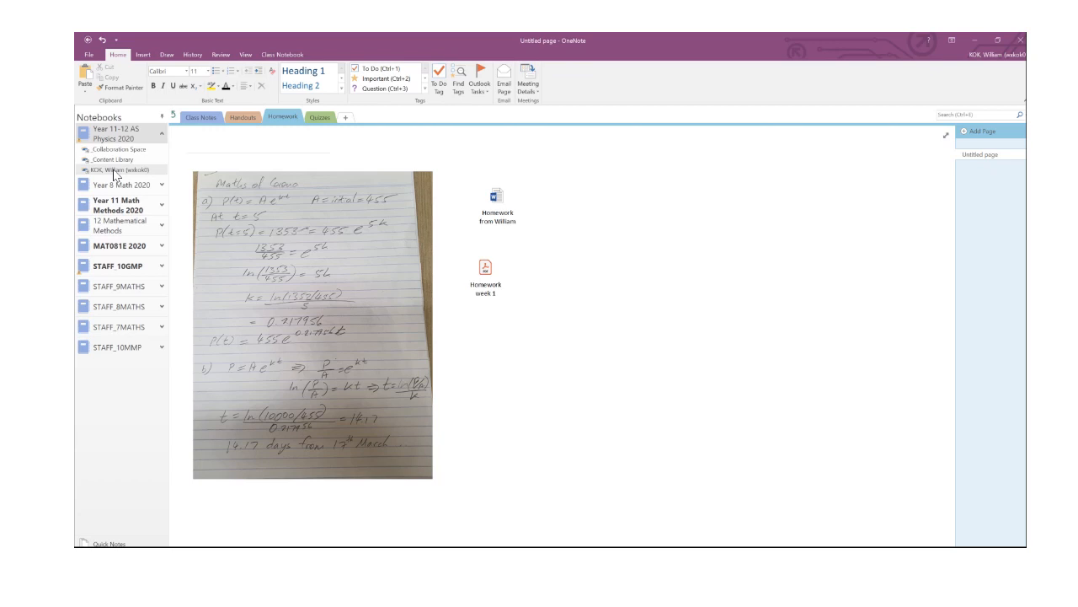
{"action": "left_click", "coordinate": [208, 118]}
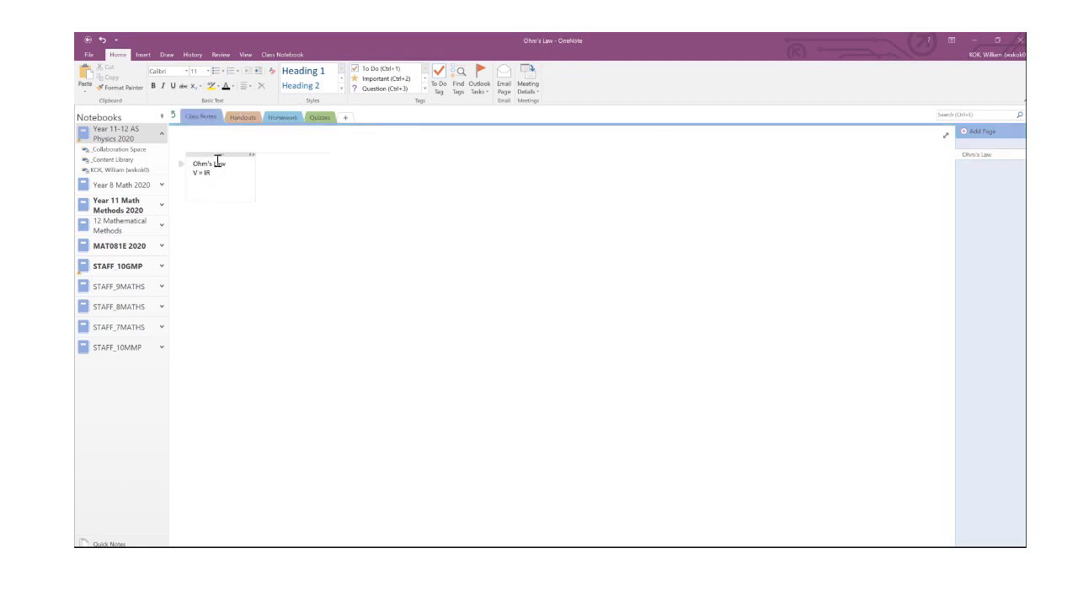
{"action": "mouse_move", "coordinate": [527, 32]}
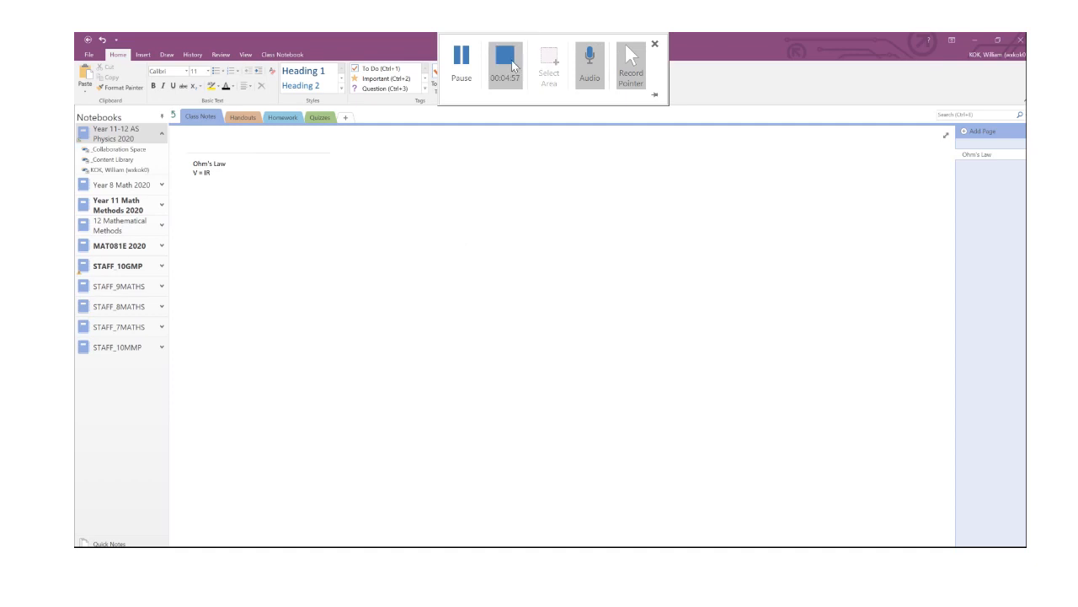
{"action": "left_click", "coordinate": [513, 66]}
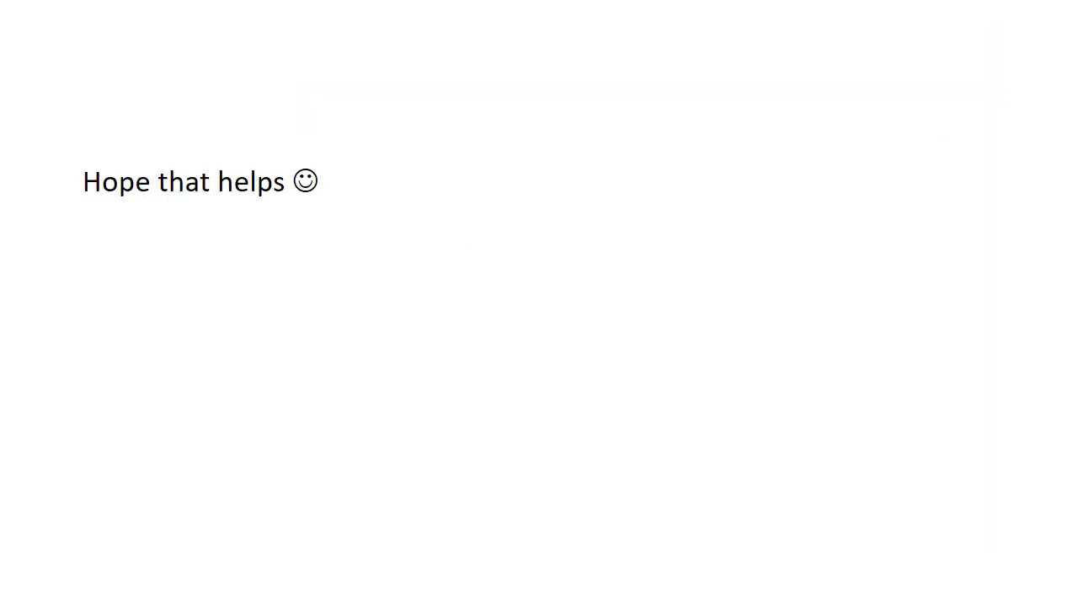